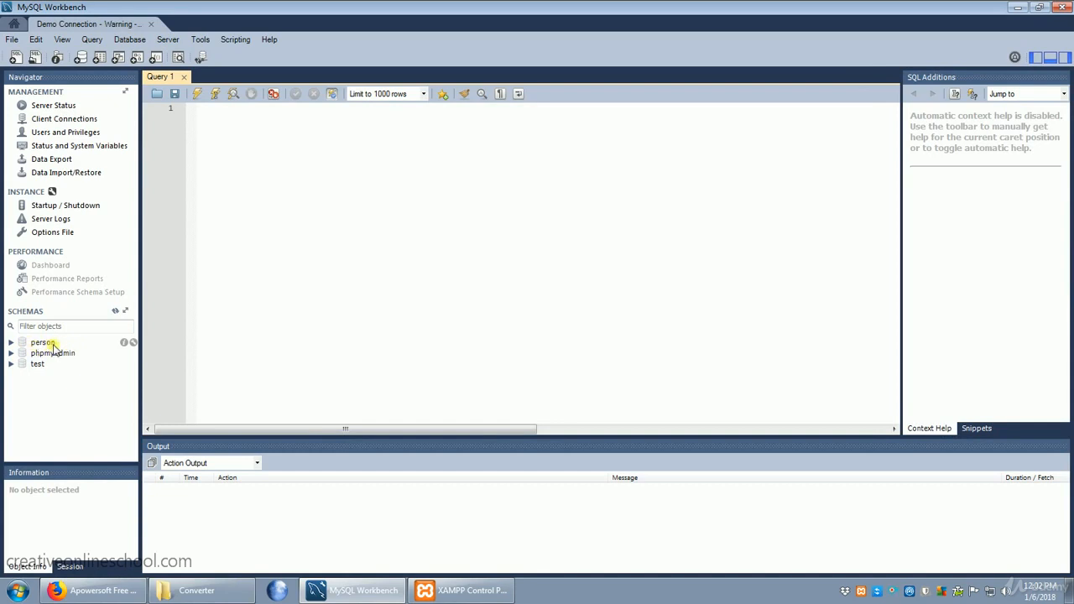
Start a new schema on the connected server and name it customers.
{"action": "right_click", "coordinate": [45, 390]}
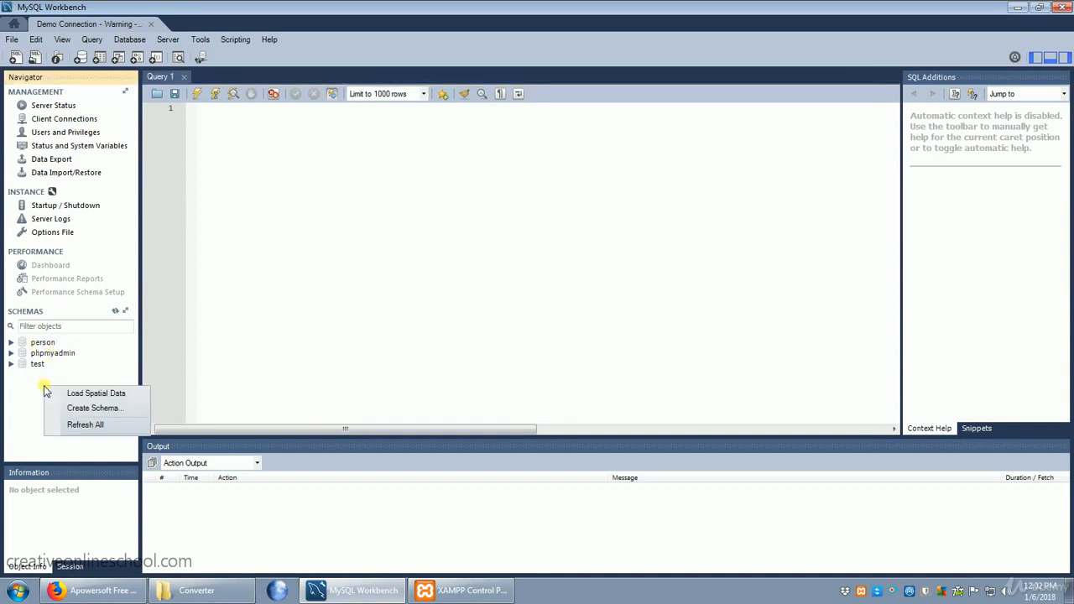
{"action": "left_click", "coordinate": [93, 410]}
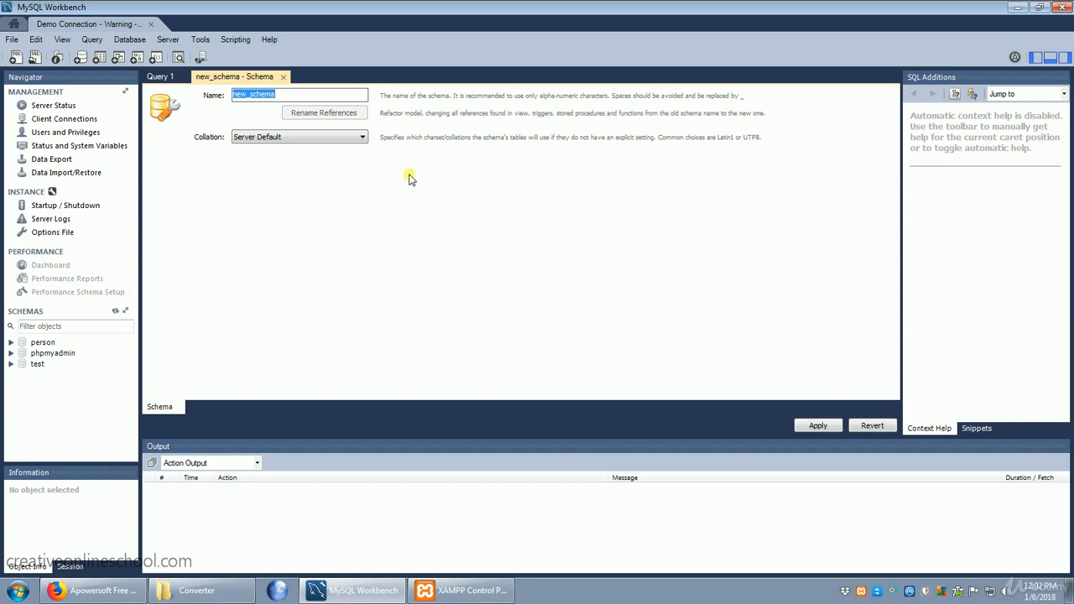
{"action": "type", "text": "c"}
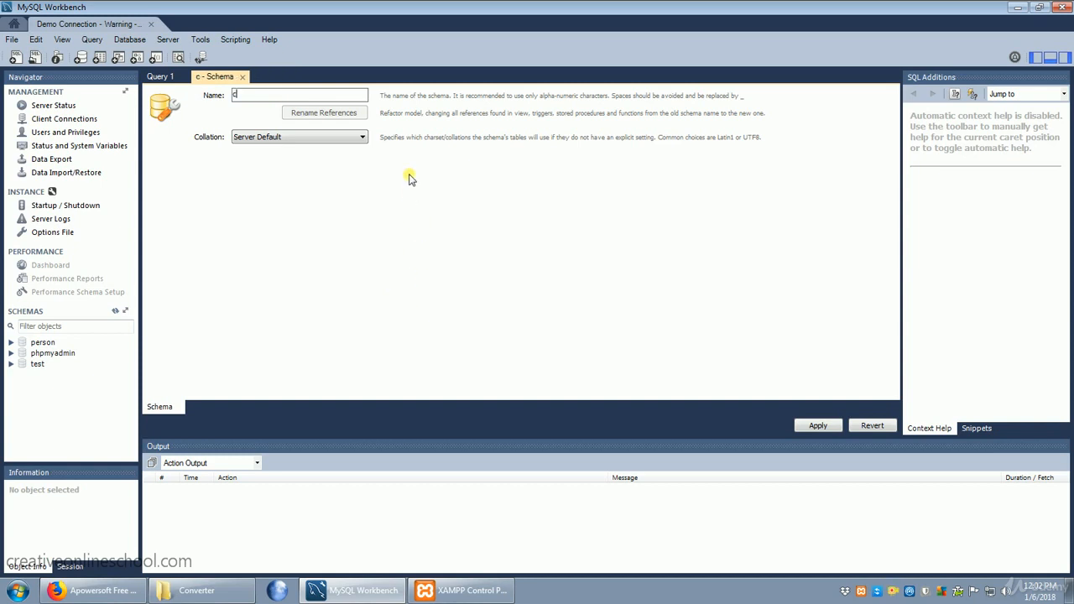
{"action": "type", "text": "ustomers"}
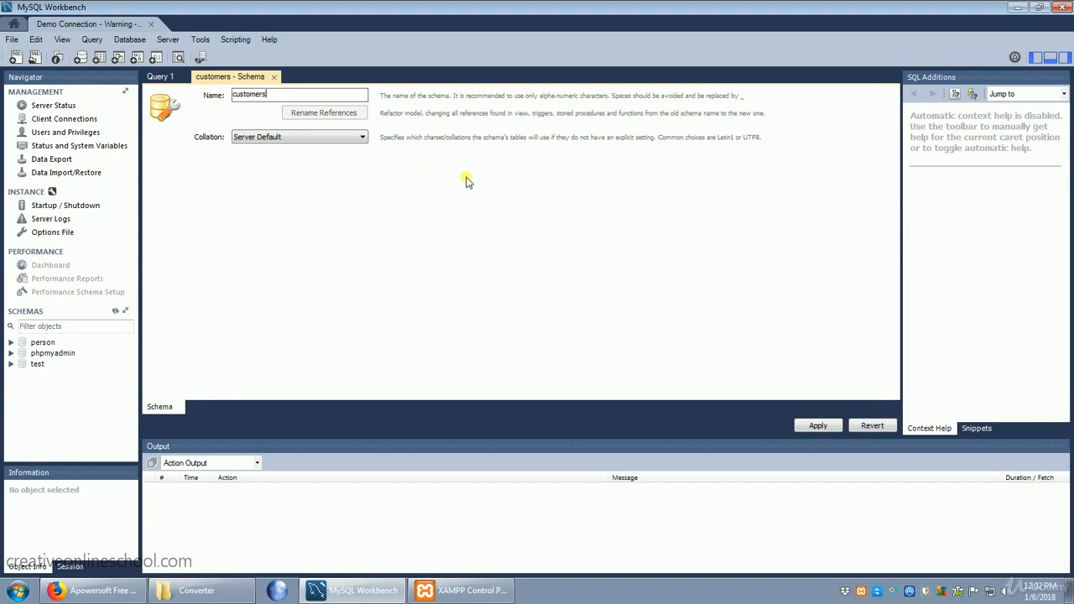
Set the customers schema's collation to utf8mb4 - utf8mb4_unicode_ci.
{"action": "left_click", "coordinate": [309, 138]}
{"action": "scroll", "coordinate": [302, 294], "scroll_direction": "down", "scroll_amount": 15}
{"action": "scroll", "coordinate": [302, 293], "scroll_direction": "down", "scroll_amount": 20}
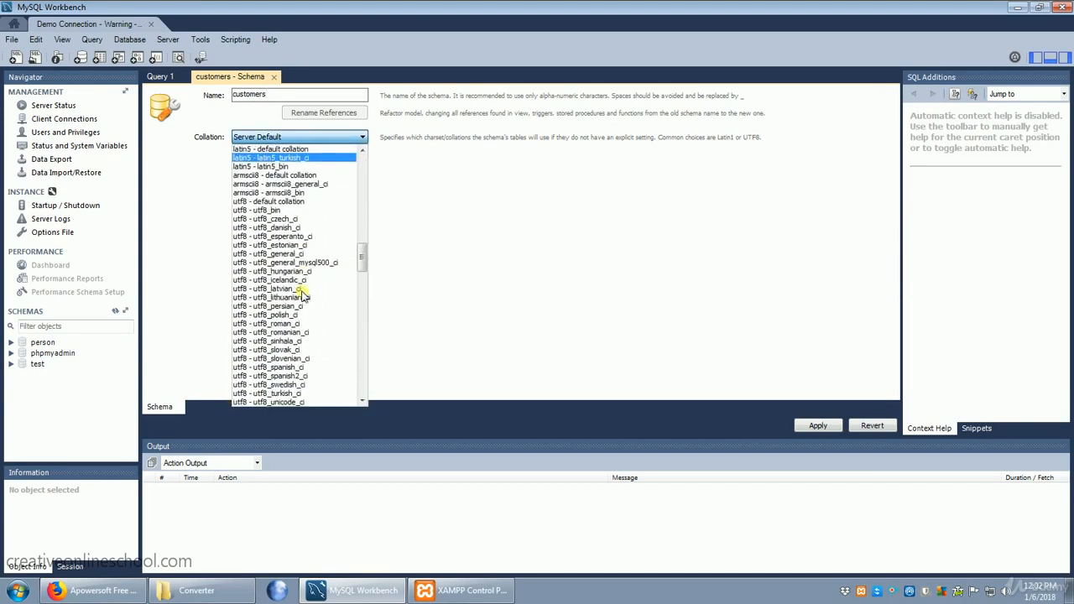
{"action": "scroll", "coordinate": [301, 294], "scroll_direction": "down", "scroll_amount": 20}
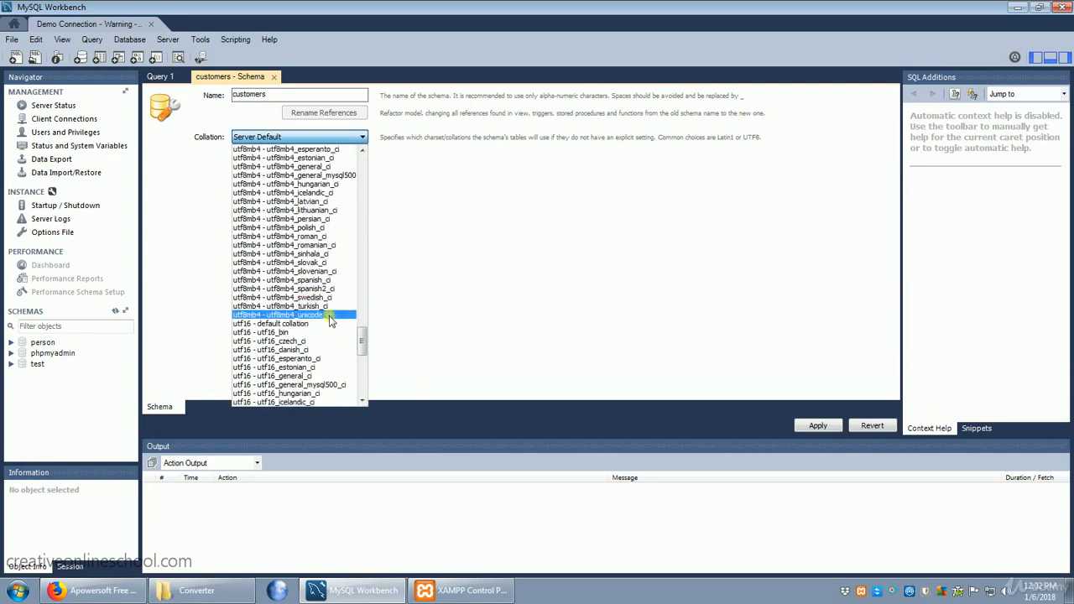
{"action": "left_click", "coordinate": [330, 316]}
Review and apply the SQL script that creates the customers schema, and make customers the default schema.
{"action": "left_click", "coordinate": [818, 425]}
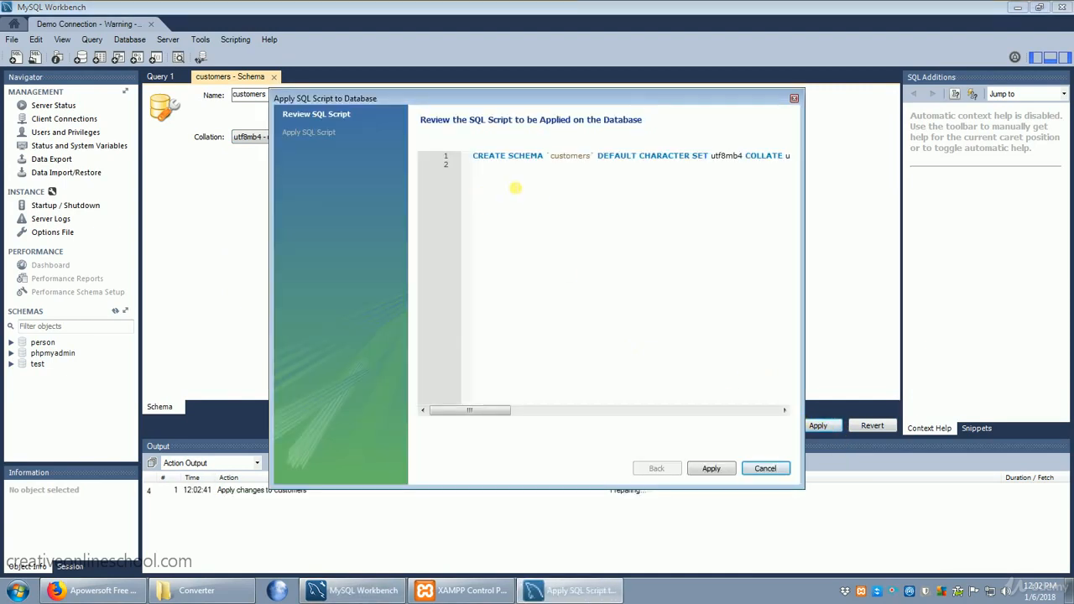
{"action": "left_click_drag", "start_coordinate": [475, 157], "coordinate": [793, 165]}
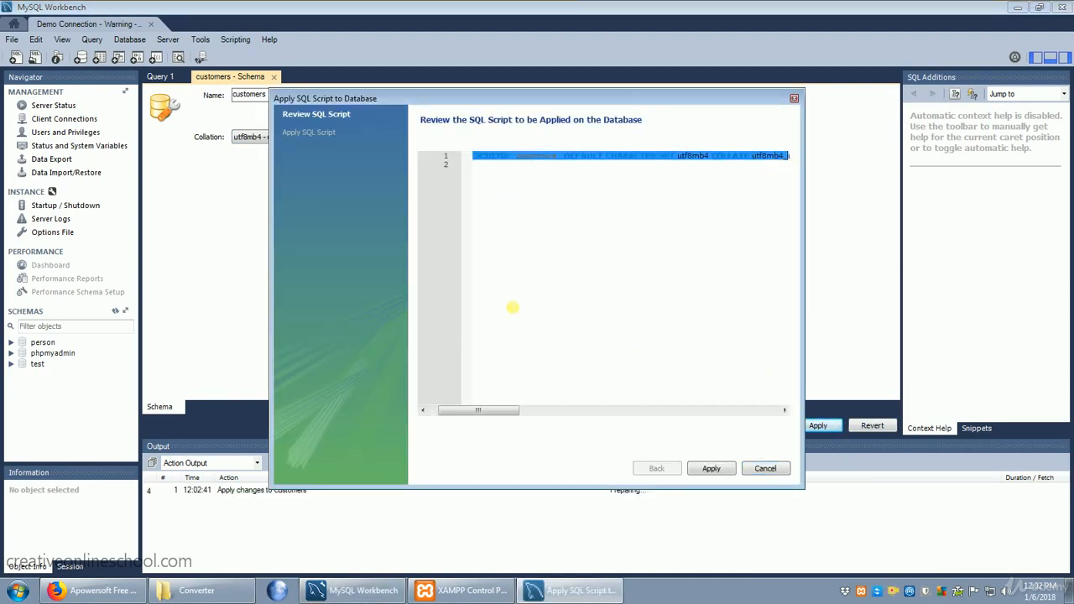
{"action": "left_click_drag", "start_coordinate": [498, 411], "coordinate": [465, 406]}
{"action": "left_click", "coordinate": [575, 276]}
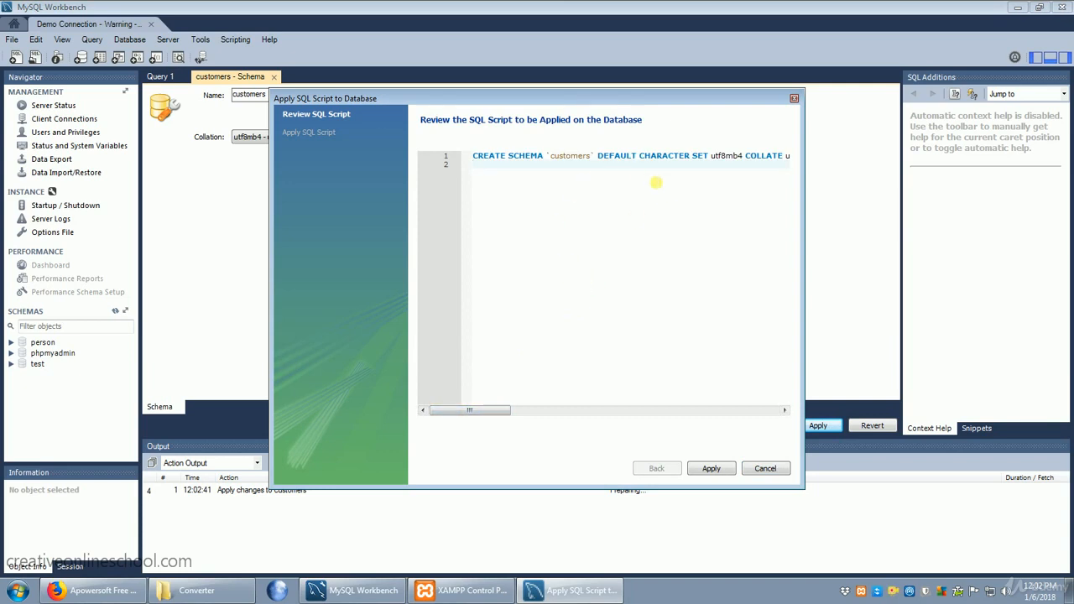
{"action": "left_click", "coordinate": [712, 469]}
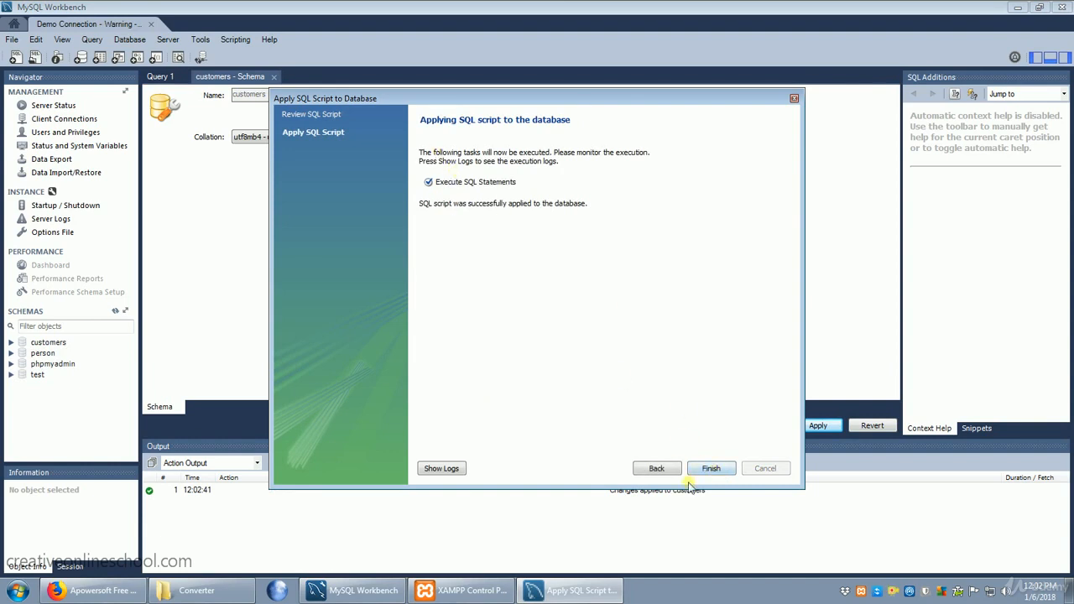
{"action": "left_click", "coordinate": [713, 470]}
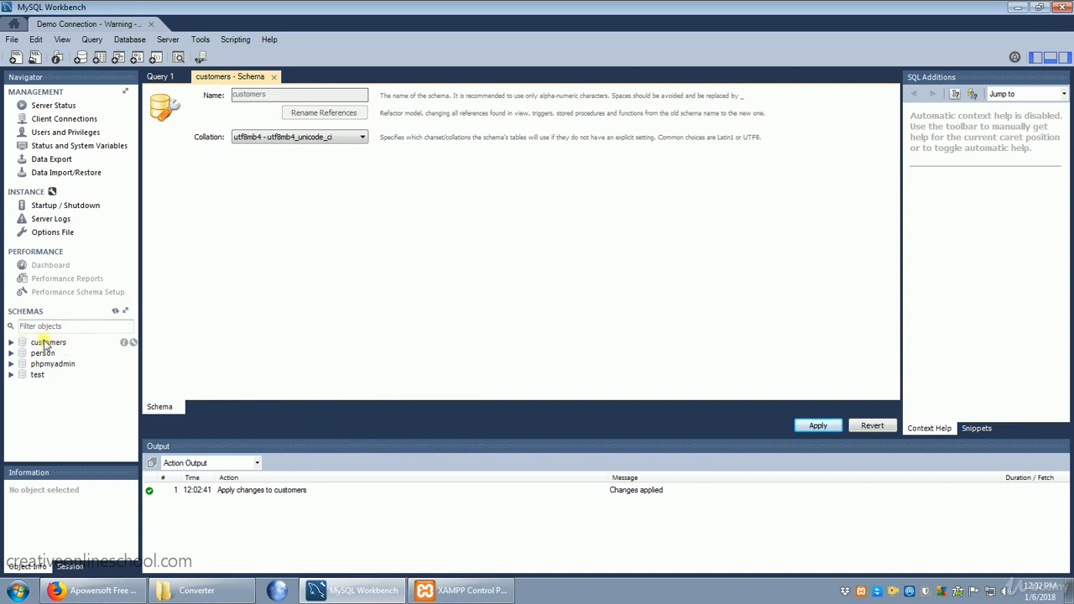
{"action": "double_click", "coordinate": [46, 344]}
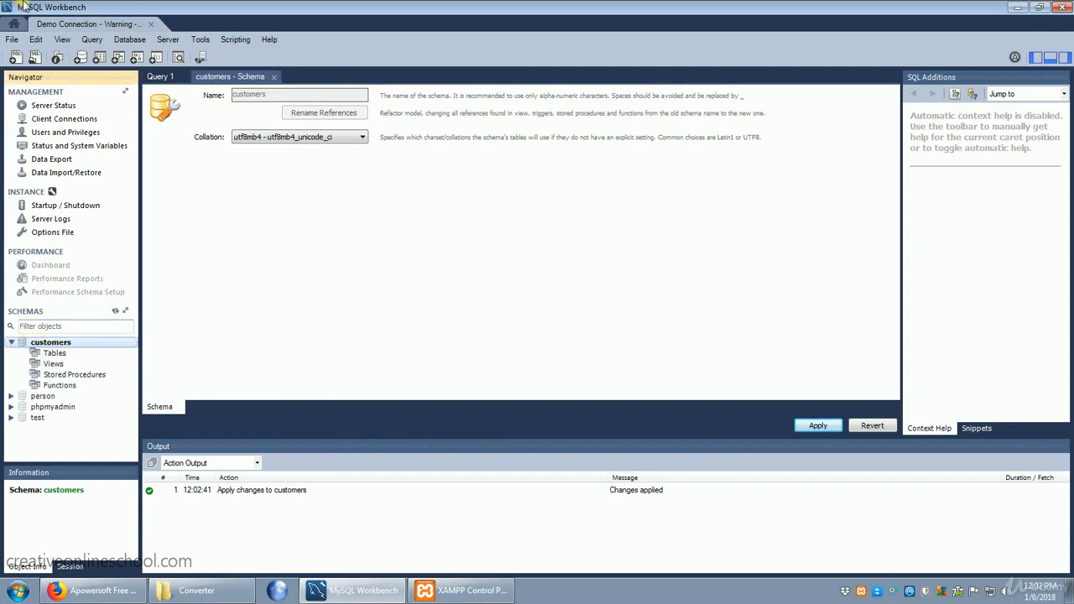
{"action": "left_click", "coordinate": [99, 60]}
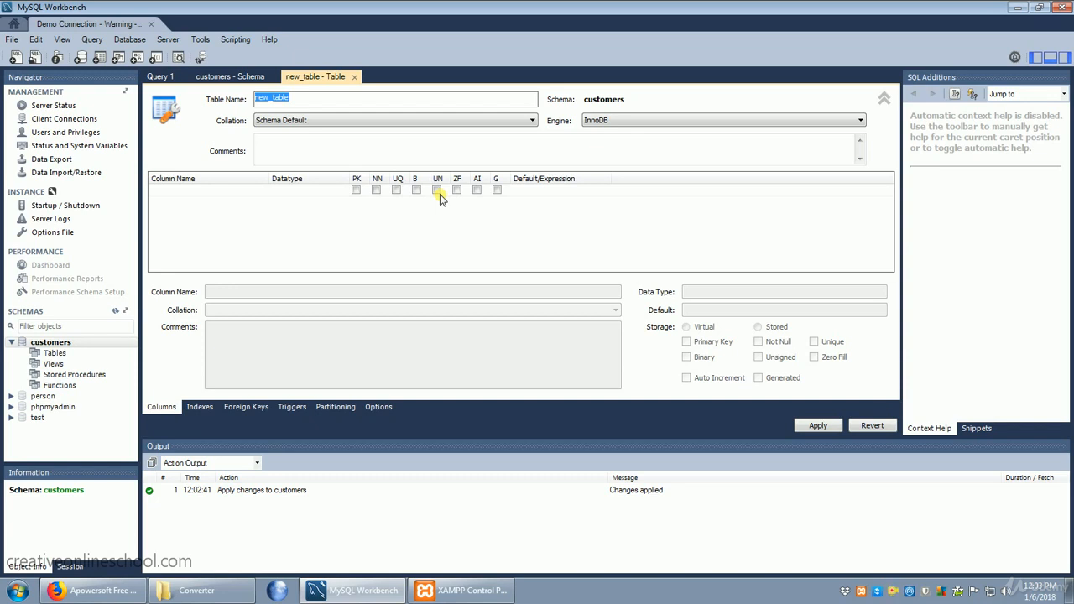
{"action": "left_click", "coordinate": [354, 76]}
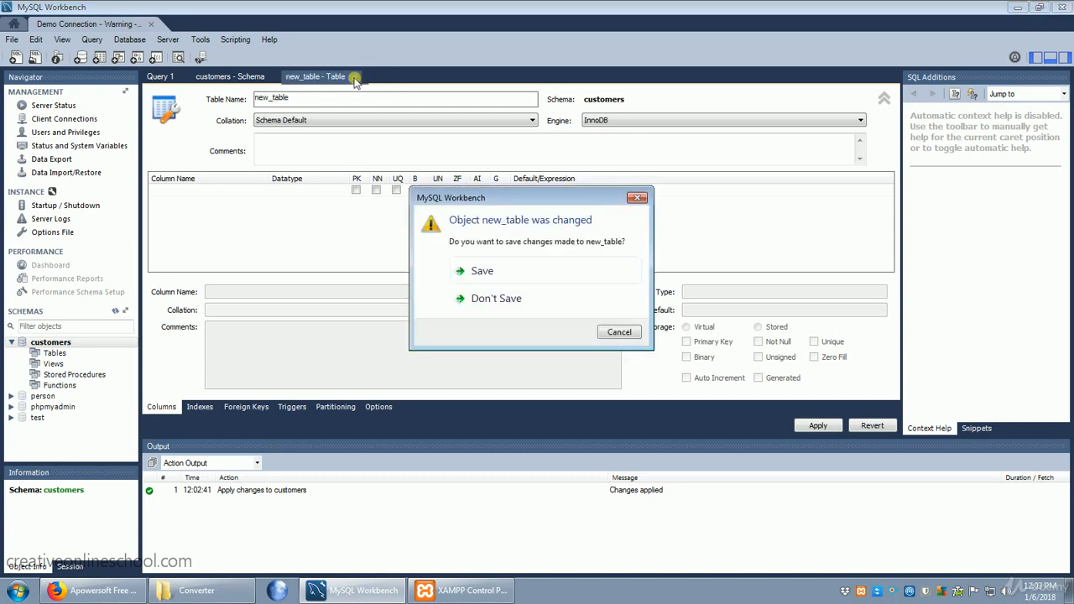
{"action": "left_click", "coordinate": [496, 299]}
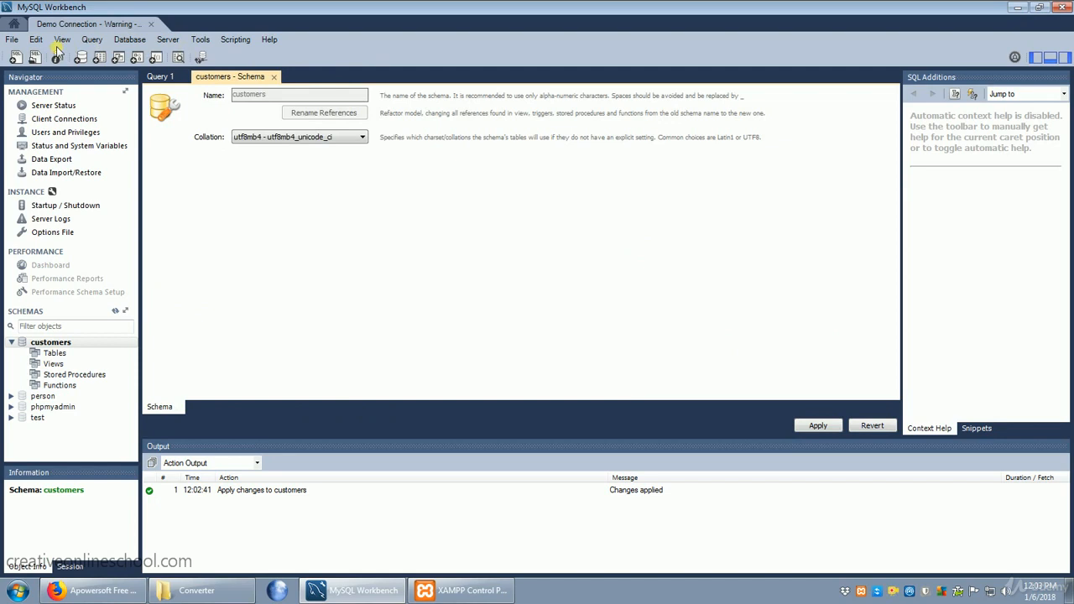
Create a new model and add an EER diagram to it.
{"action": "left_click", "coordinate": [12, 39]}
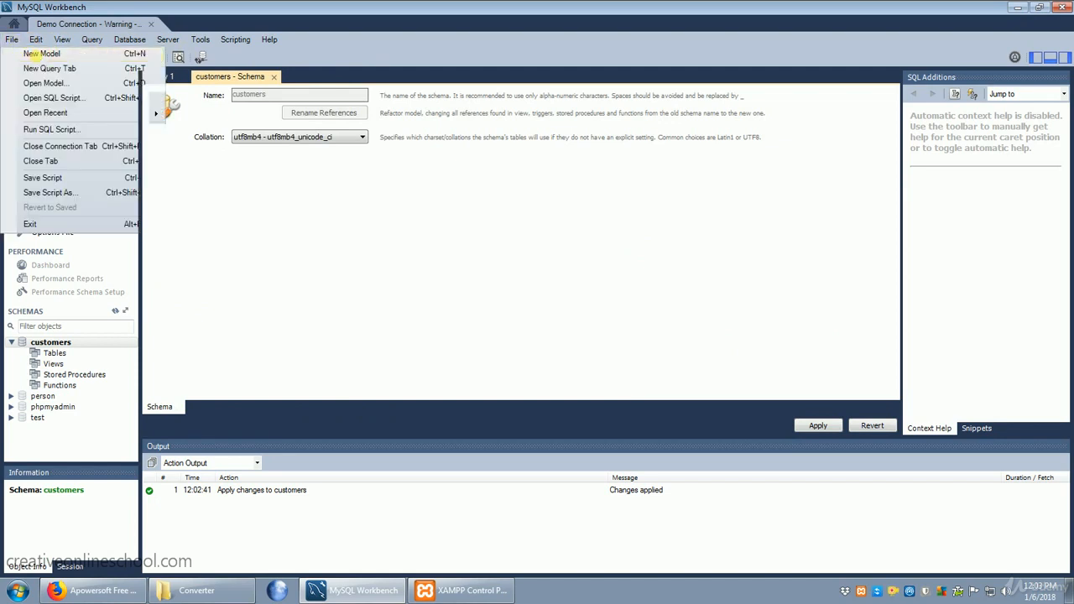
{"action": "left_click", "coordinate": [34, 53]}
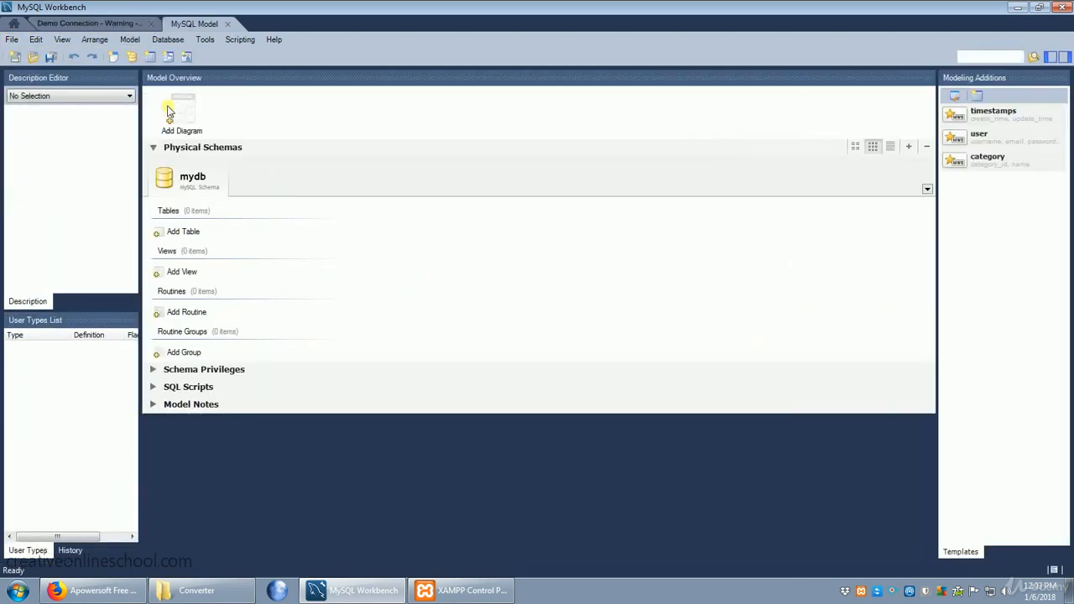
{"action": "double_click", "coordinate": [176, 111]}
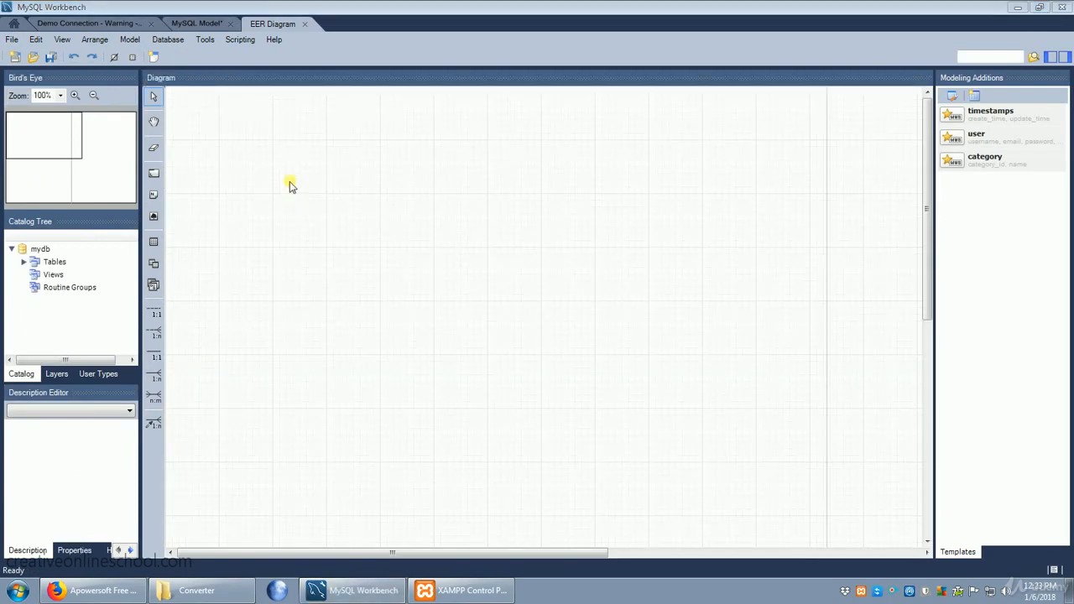
Place a new table on the diagram in the mydb schema and name it person.
{"action": "left_click", "coordinate": [154, 243]}
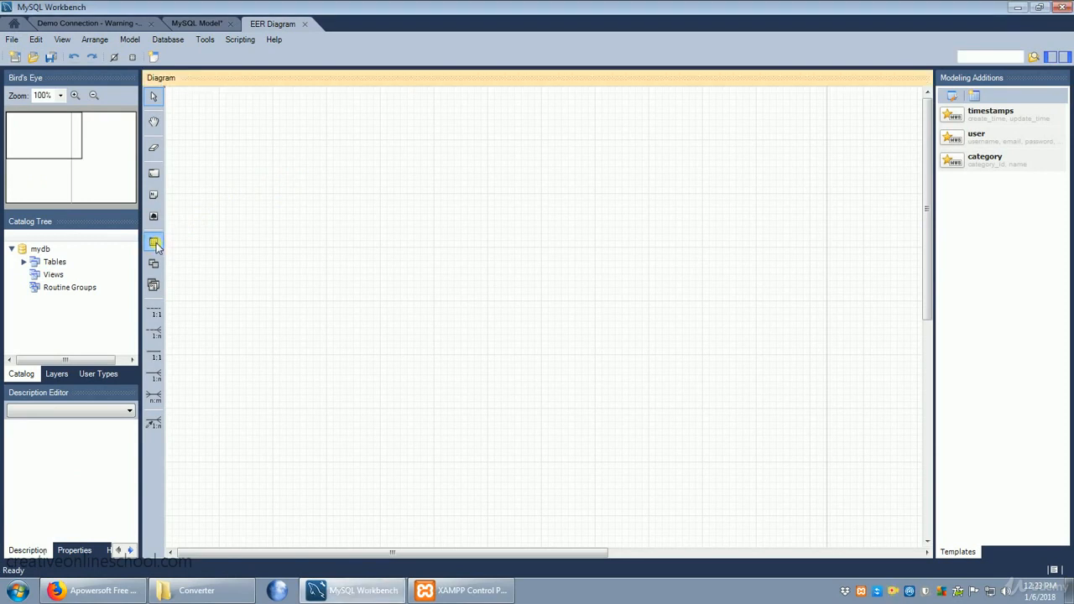
{"action": "left_click", "coordinate": [299, 226]}
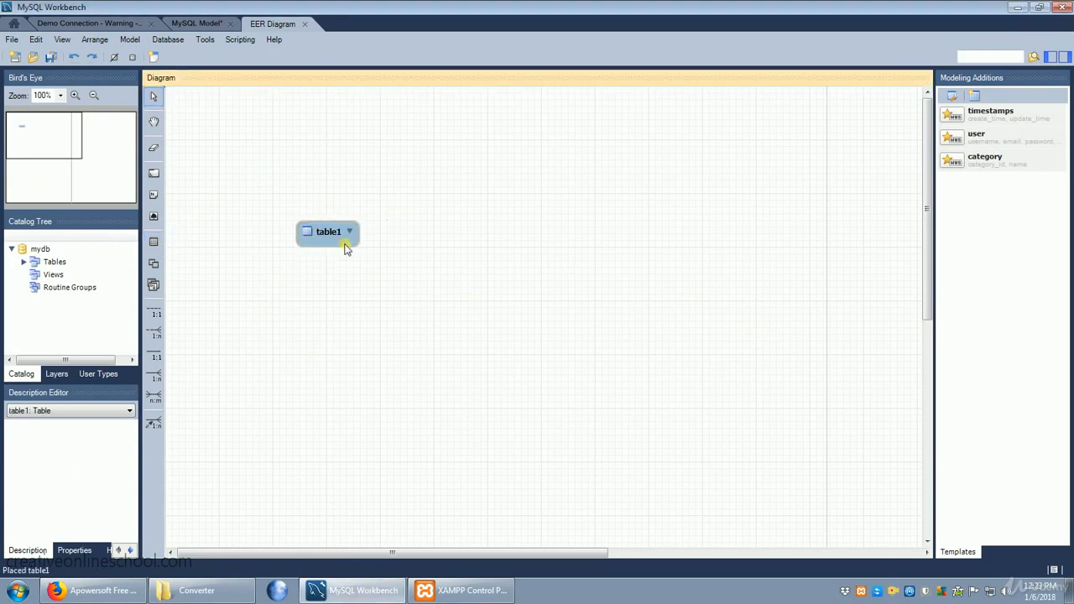
{"action": "double_click", "coordinate": [330, 233]}
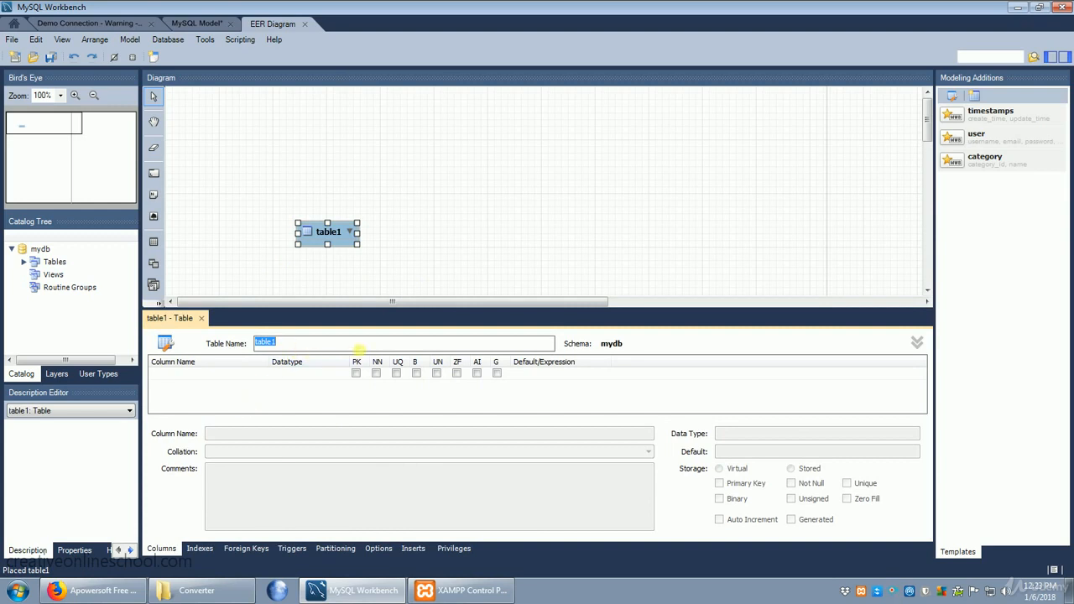
{"action": "type", "text": "person"}
Add an INT column named ID to the person table and make it primary key, not null and auto-increment.
{"action": "left_click", "coordinate": [202, 374]}
{"action": "left_click", "coordinate": [201, 373]}
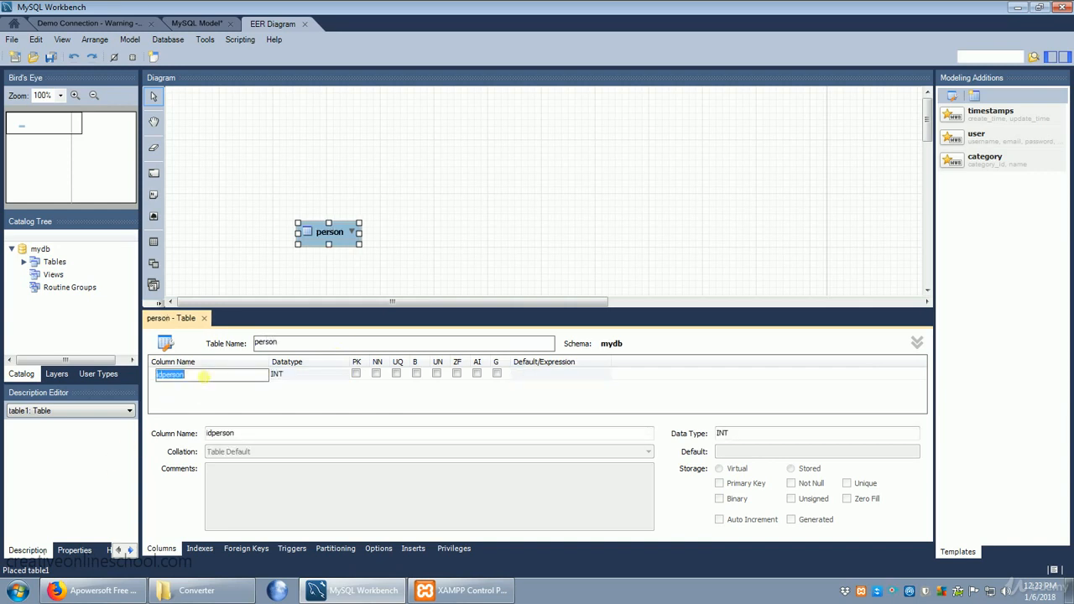
{"action": "type", "text": "ID"}
{"action": "left_click", "coordinate": [357, 377]}
{"action": "left_click", "coordinate": [356, 375]}
{"action": "left_click", "coordinate": [375, 375]}
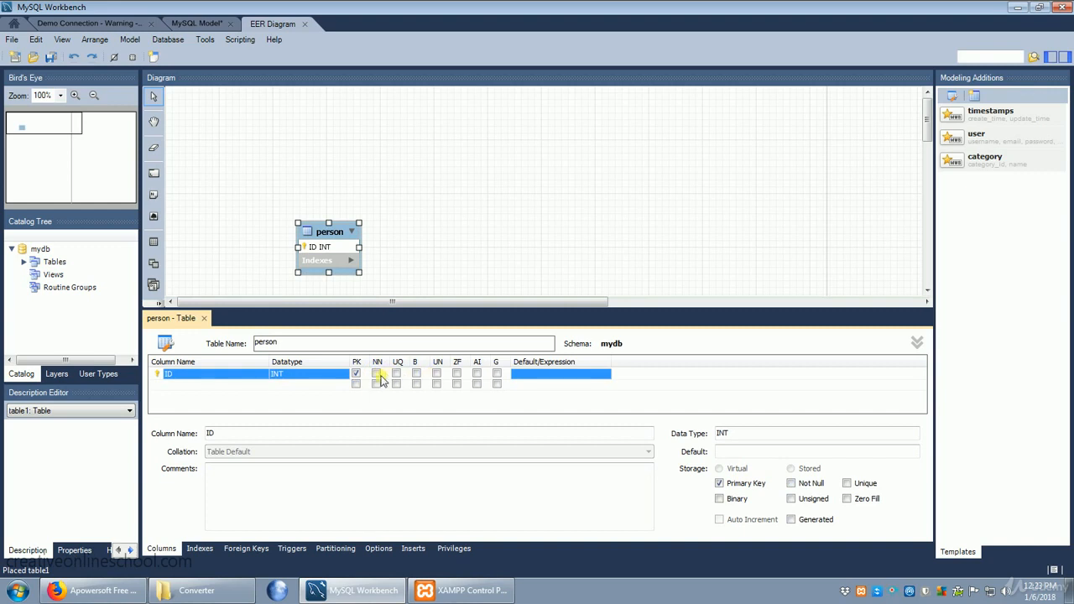
{"action": "left_click", "coordinate": [376, 374]}
{"action": "left_click", "coordinate": [476, 375]}
Add a column called name with datatype VARCHAR(45) to the person table.
{"action": "left_click", "coordinate": [172, 386]}
{"action": "left_click", "coordinate": [224, 385]}
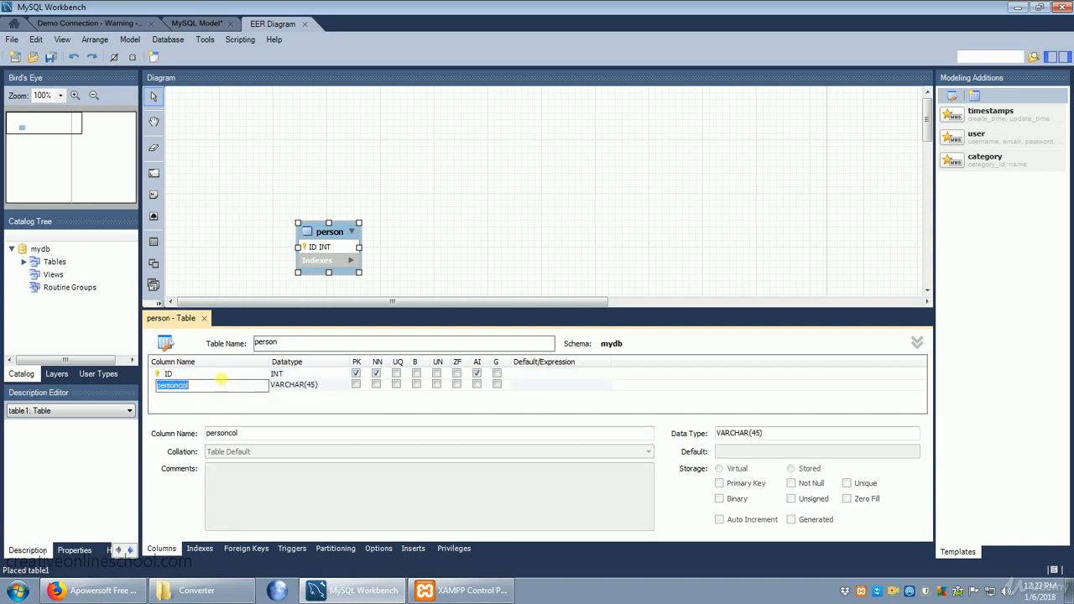
{"action": "type", "text": "name"}
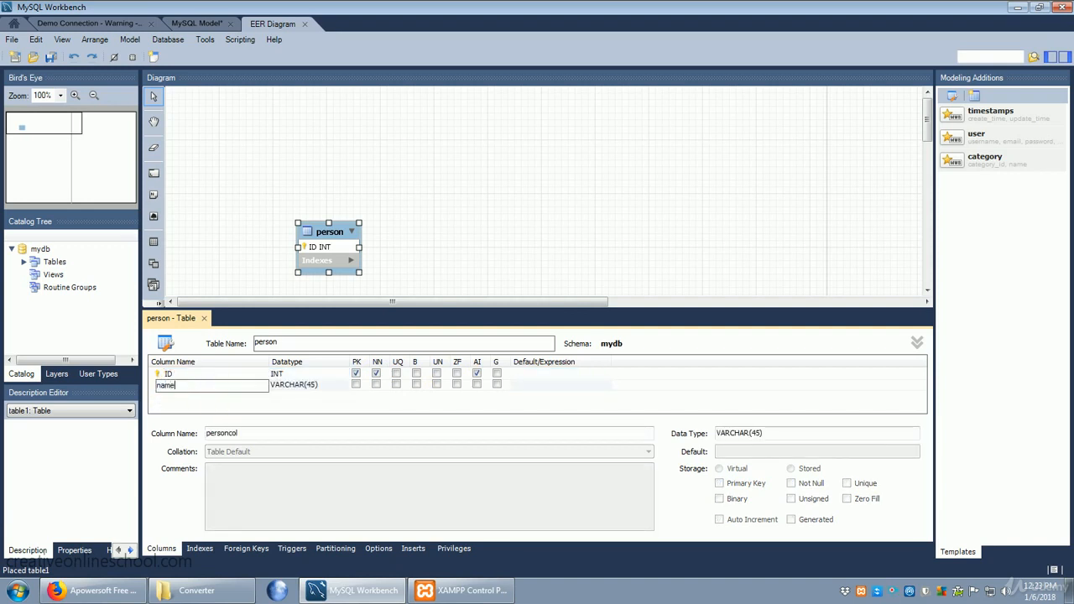
{"action": "left_click", "coordinate": [325, 387]}
{"action": "left_click", "coordinate": [312, 388]}
{"action": "double_click", "coordinate": [313, 388]}
{"action": "left_click", "coordinate": [316, 388]}
{"action": "left_click", "coordinate": [321, 391]}
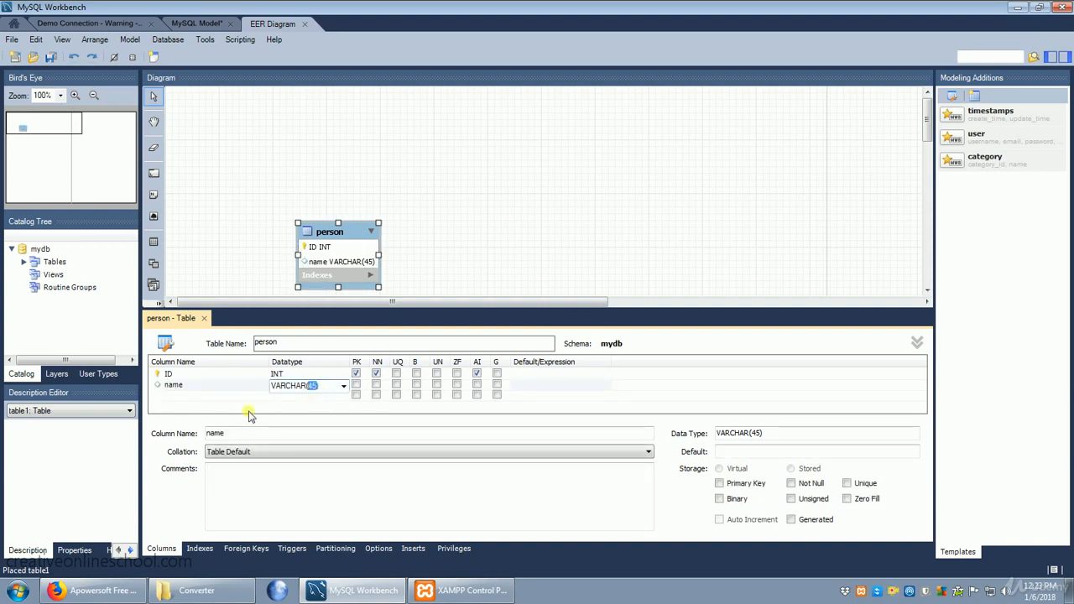
Add a VARCHAR(45) column named purchase to the person table and close the table editor.
{"action": "left_click", "coordinate": [172, 397]}
{"action": "left_click", "coordinate": [172, 397]}
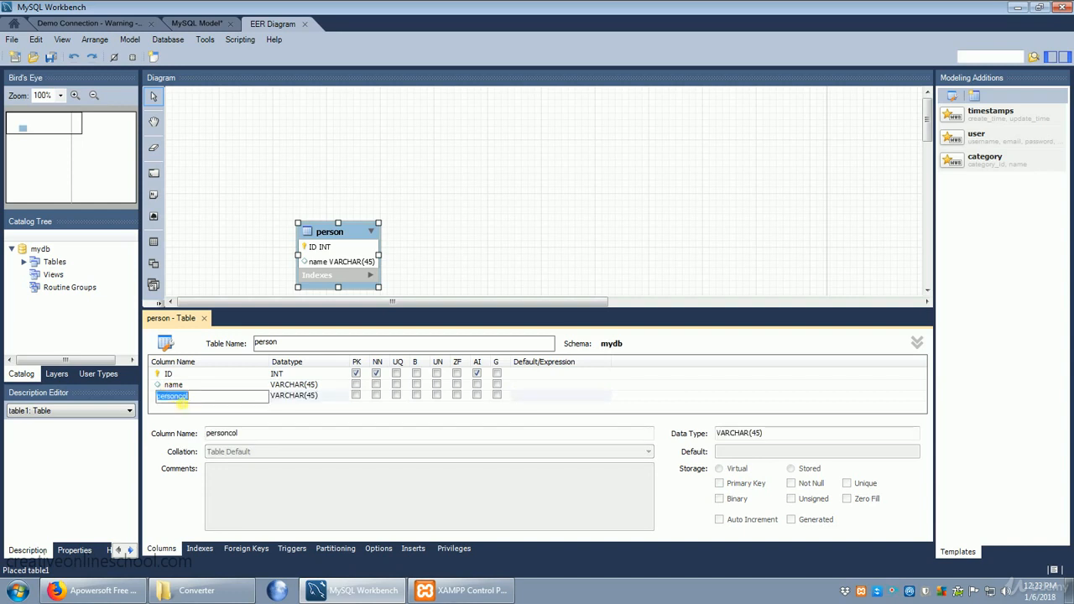
{"action": "type", "text": "purchase"}
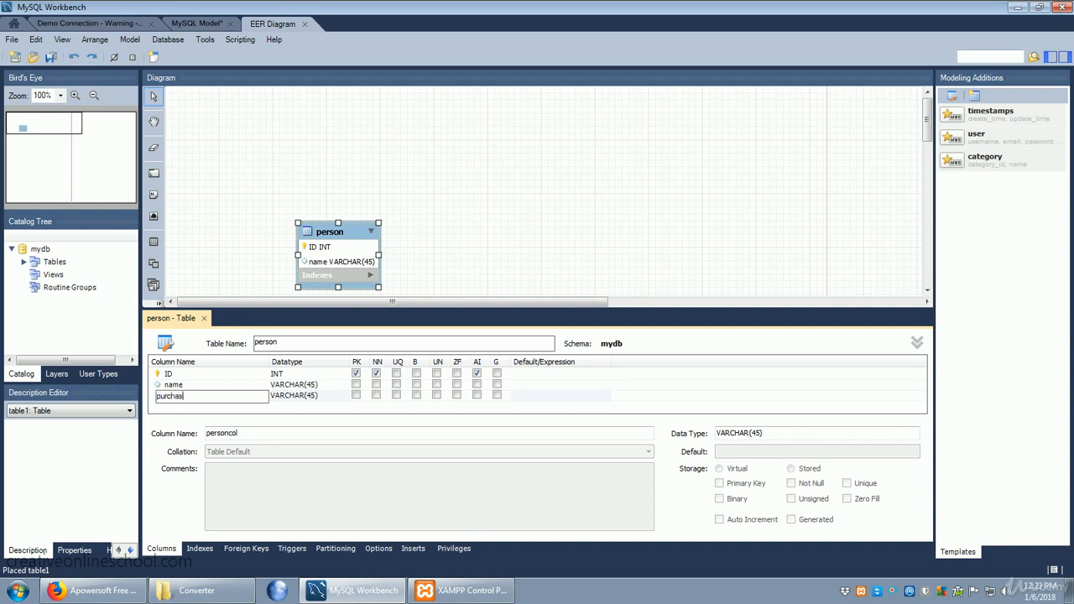
{"action": "left_click", "coordinate": [641, 381]}
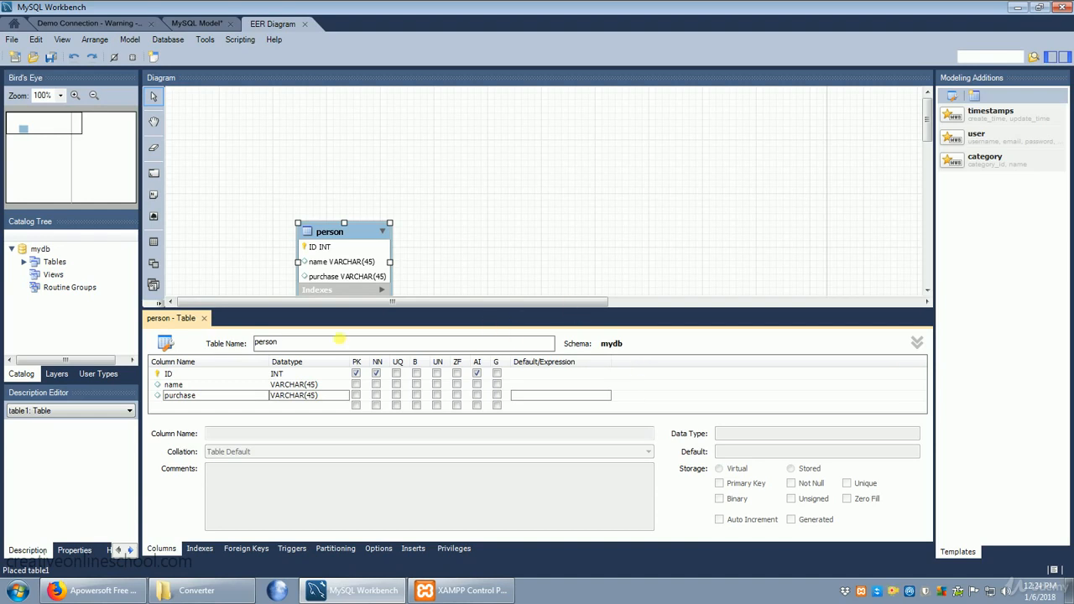
{"action": "left_click", "coordinate": [203, 318]}
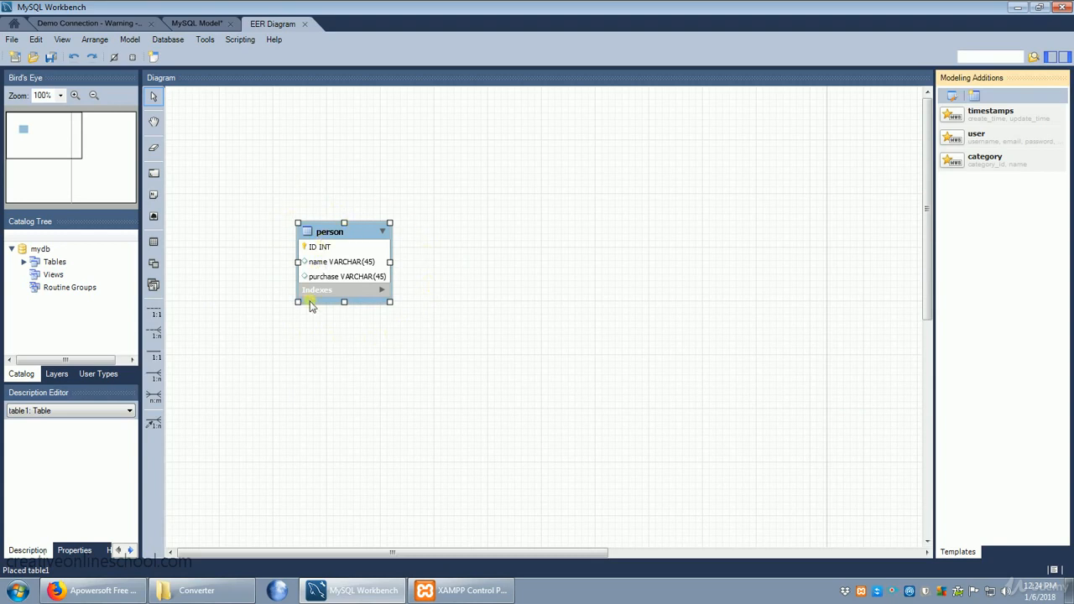
Place a second table based on the user template to the right of the person table.
{"action": "left_click", "coordinate": [154, 243]}
{"action": "left_click", "coordinate": [281, 96]}
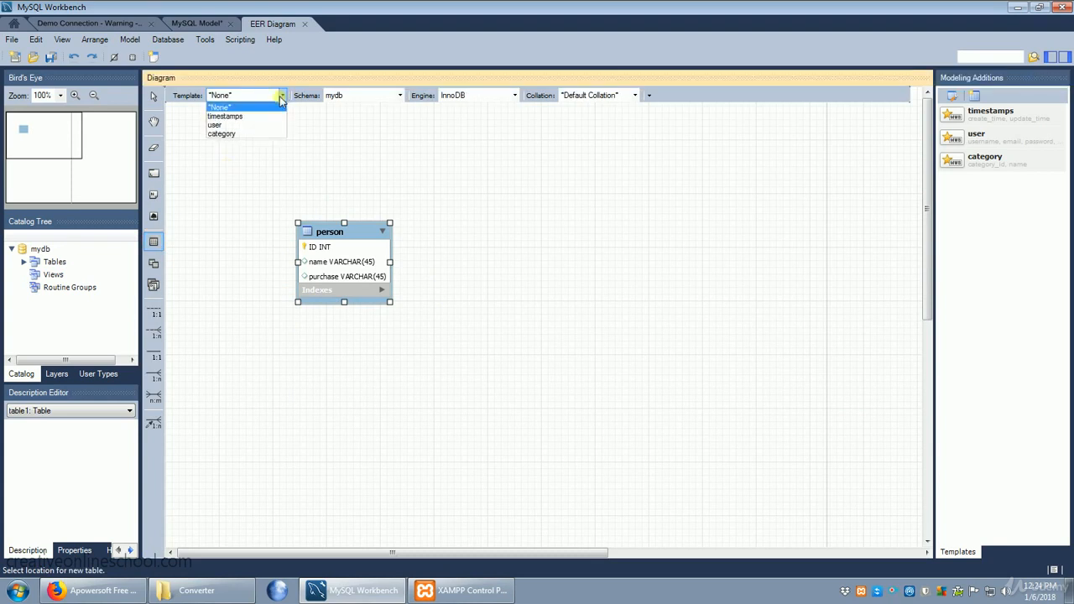
{"action": "left_click", "coordinate": [259, 126]}
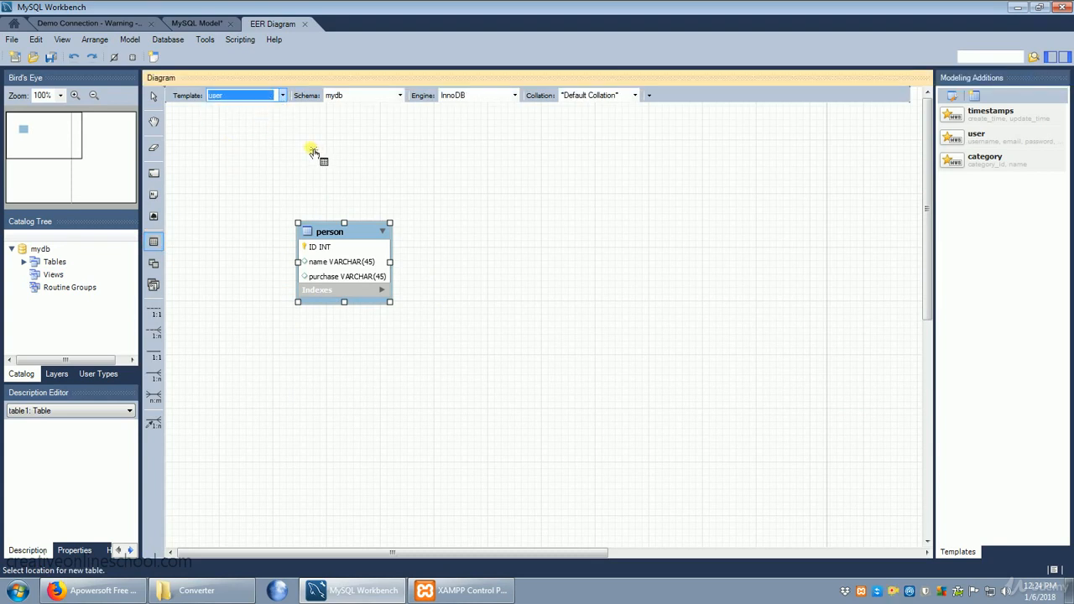
{"action": "left_click", "coordinate": [639, 212]}
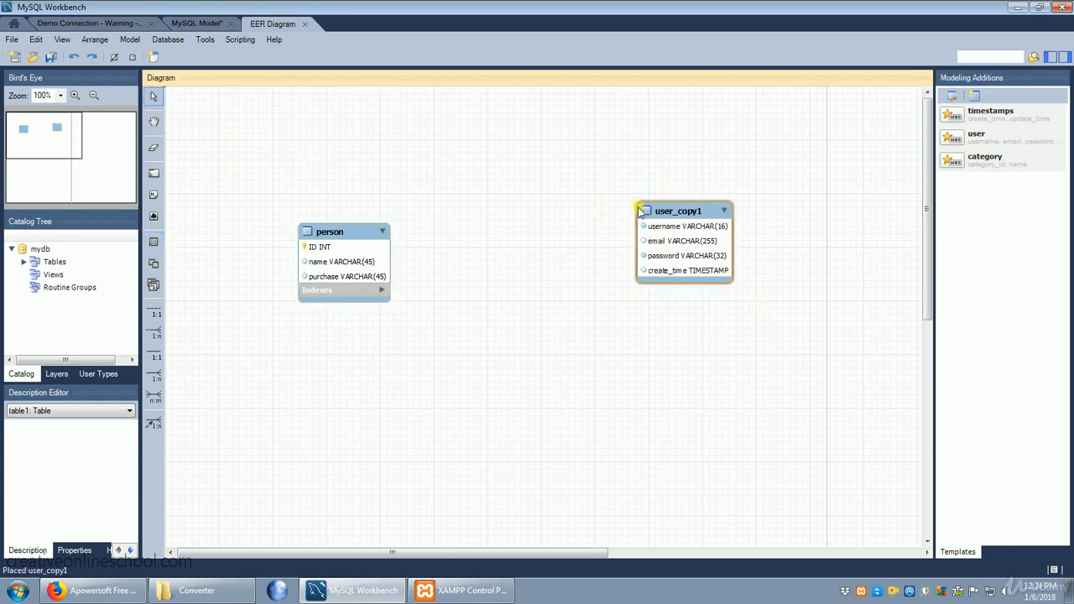
Add a column named person_ID to the user_copy1 table.
{"action": "double_click", "coordinate": [673, 270]}
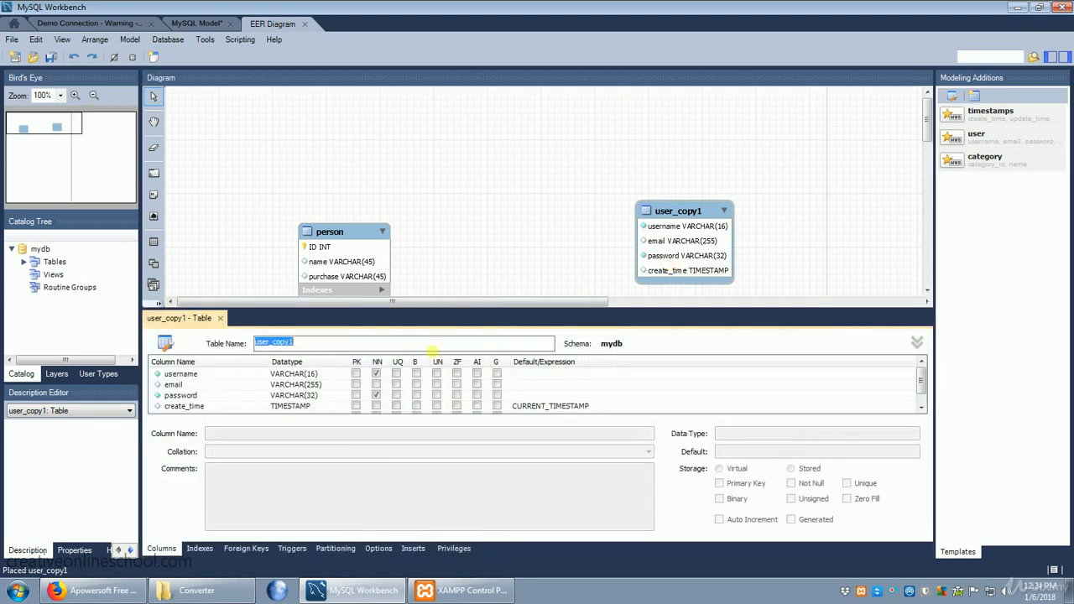
{"action": "left_click", "coordinate": [192, 406]}
{"action": "scroll", "coordinate": [191, 406], "scroll_direction": "down", "scroll_amount": 1}
{"action": "left_click", "coordinate": [188, 406]}
{"action": "left_click", "coordinate": [188, 406]}
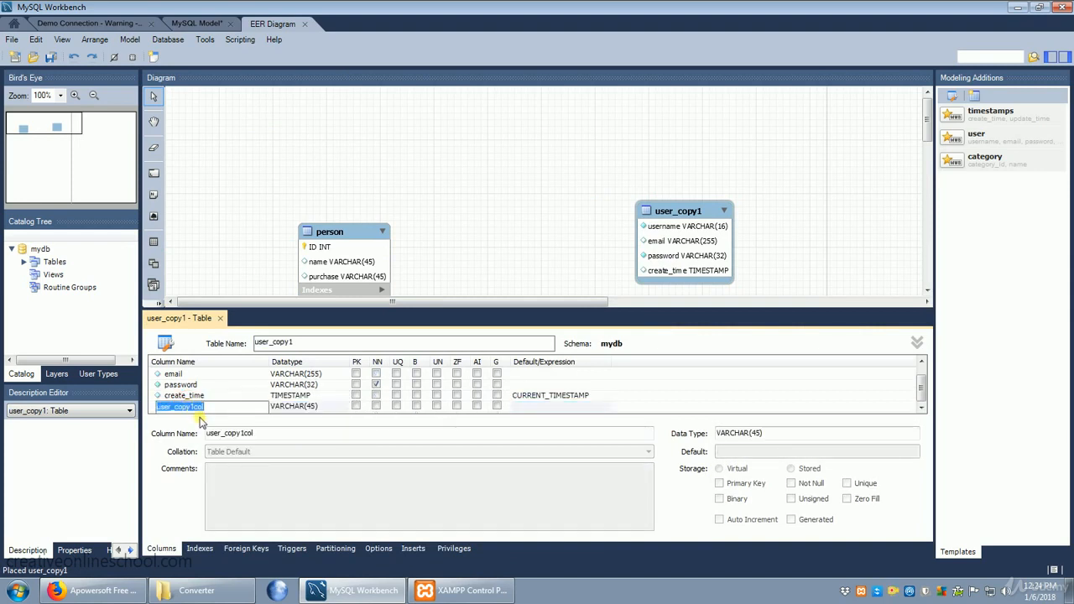
{"action": "type", "text": "person_ID"}
Set person_ID's datatype to INT, make it primary key, not null and auto-increment, and close the table editor.
{"action": "left_click", "coordinate": [312, 407]}
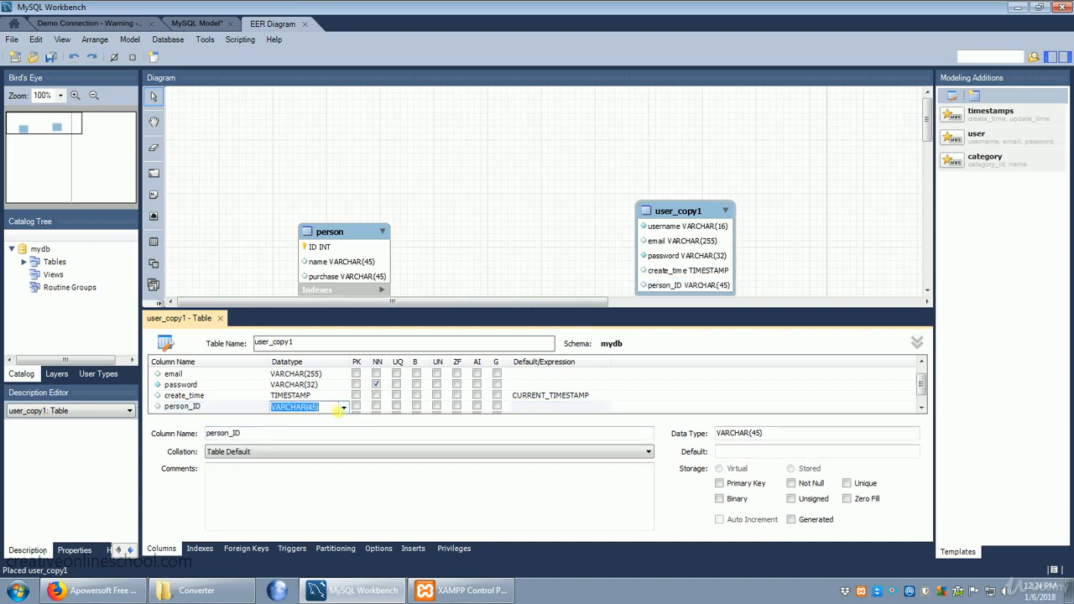
{"action": "type", "text": "int"}
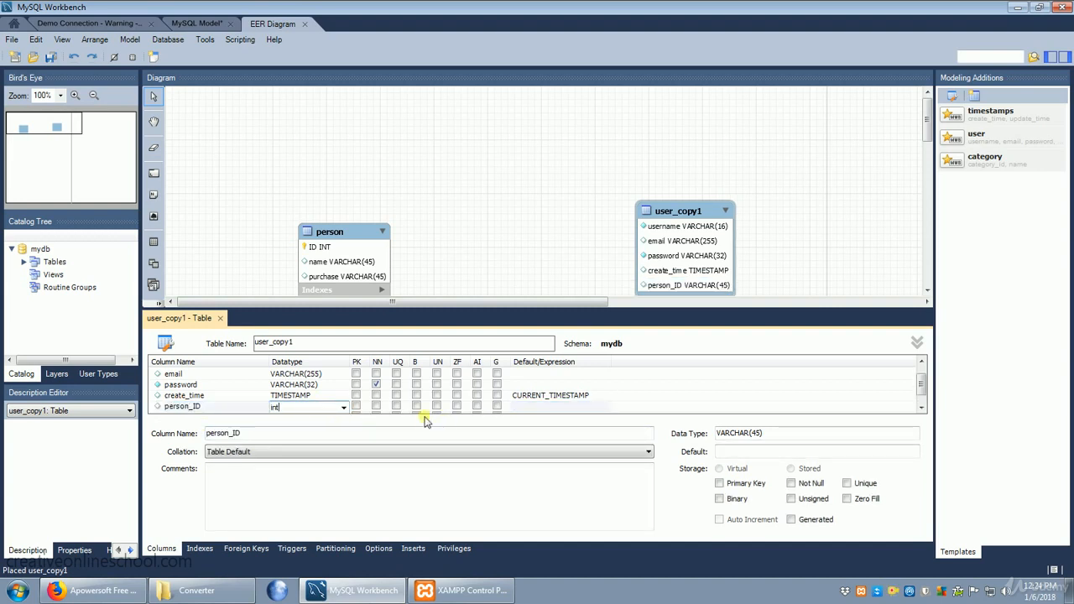
{"action": "left_click", "coordinate": [356, 407]}
{"action": "left_click", "coordinate": [375, 406]}
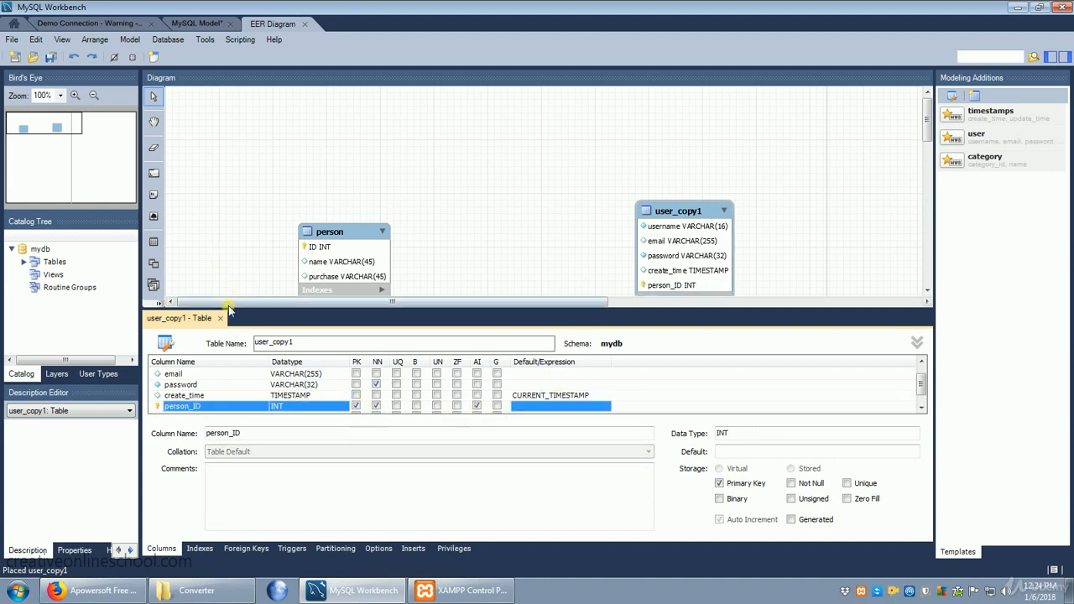
{"action": "left_click", "coordinate": [220, 318]}
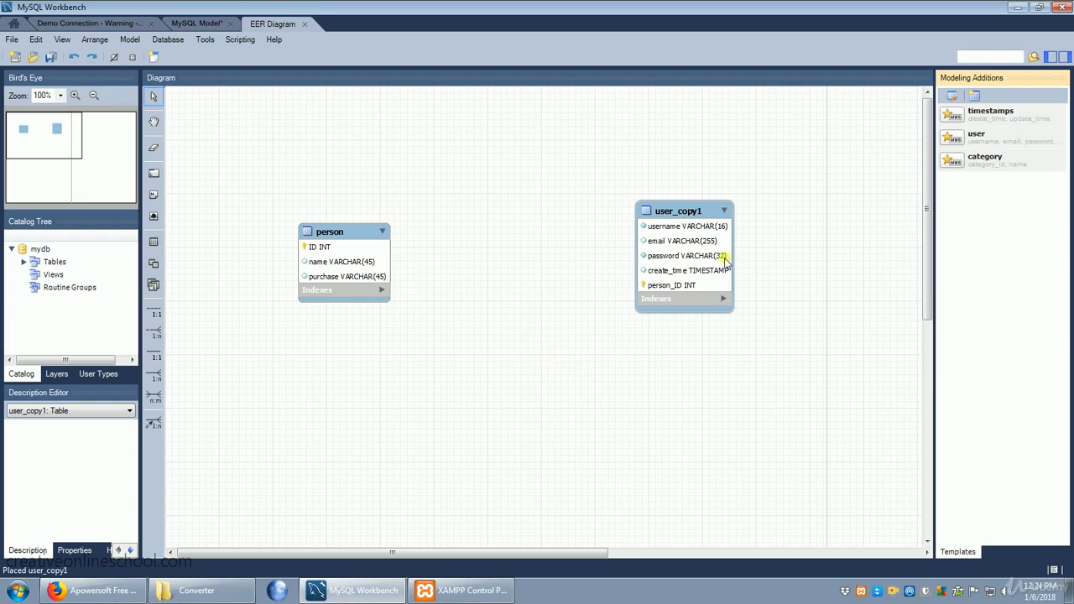
Try a non-identifying 1:1 relationship from the person table to the user_copy1 table and undo it.
{"action": "left_click", "coordinate": [154, 312]}
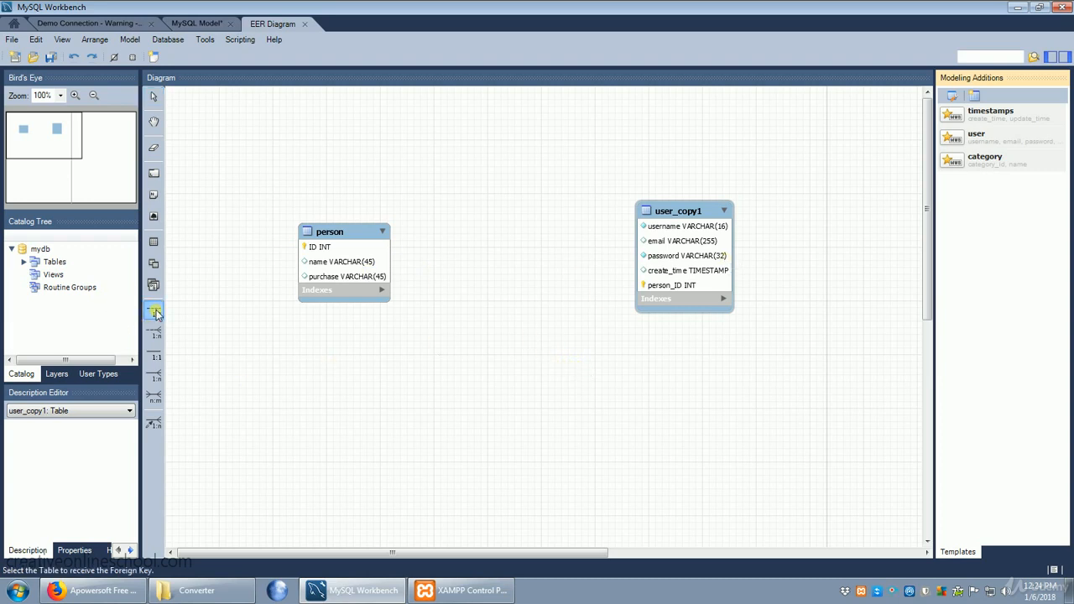
{"action": "left_click", "coordinate": [350, 267]}
{"action": "left_click", "coordinate": [702, 261]}
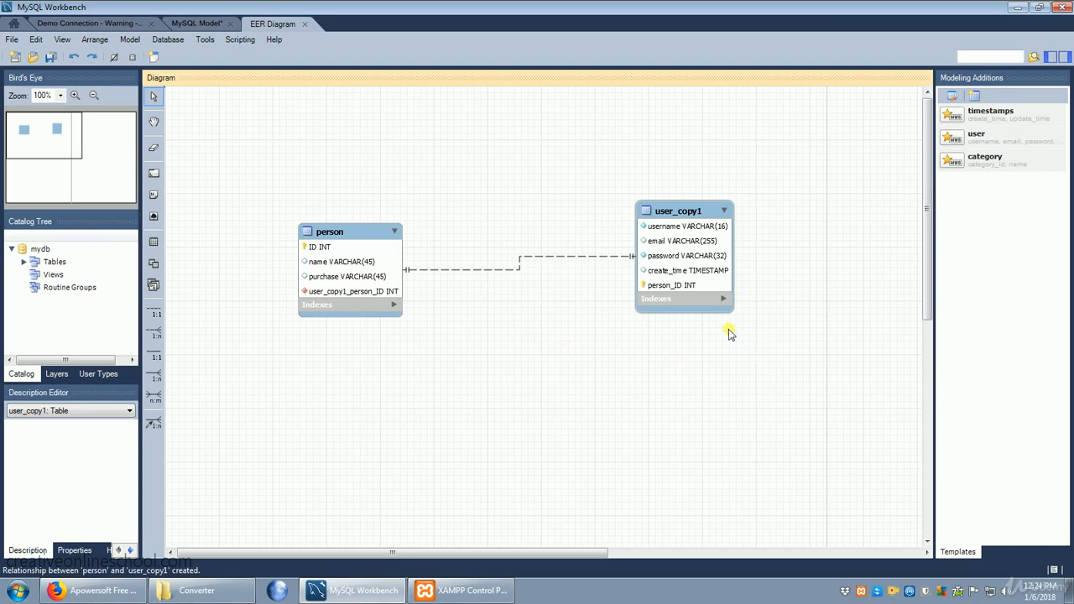
{"action": "left_click", "coordinate": [36, 40]}
{"action": "left_click", "coordinate": [49, 54]}
Link the person and user_copy1 tables with an n:m relationship and clear the selection.
{"action": "left_click", "coordinate": [153, 395]}
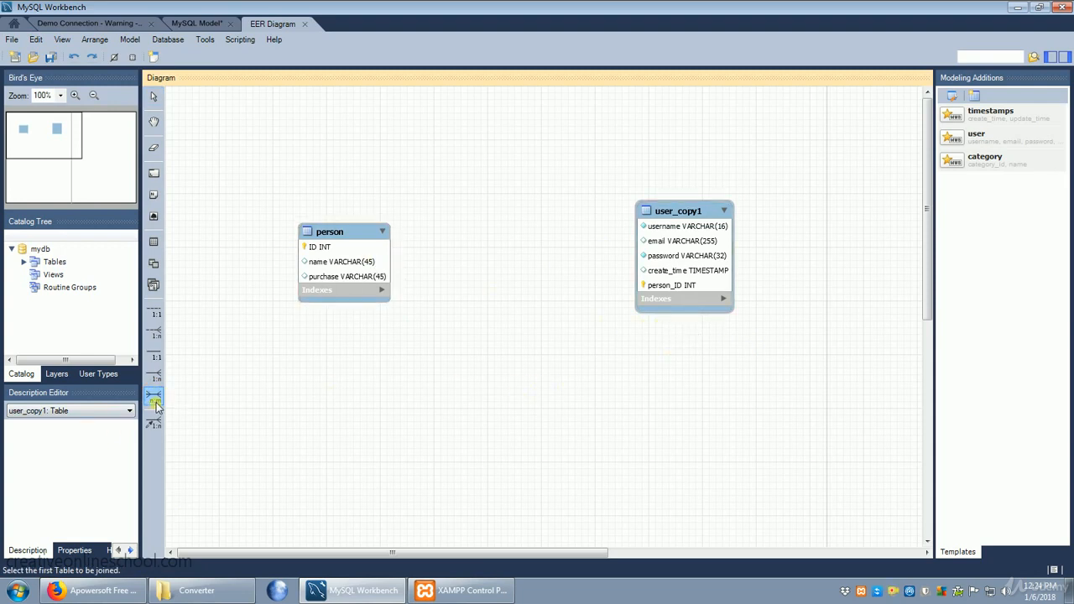
{"action": "left_click", "coordinate": [356, 265]}
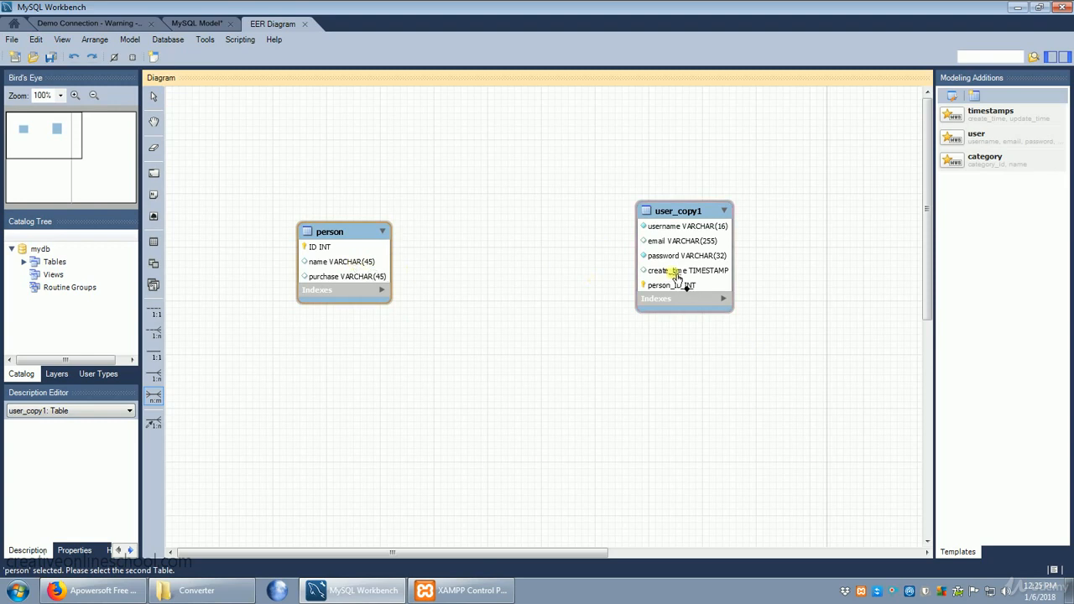
{"action": "left_click", "coordinate": [696, 272]}
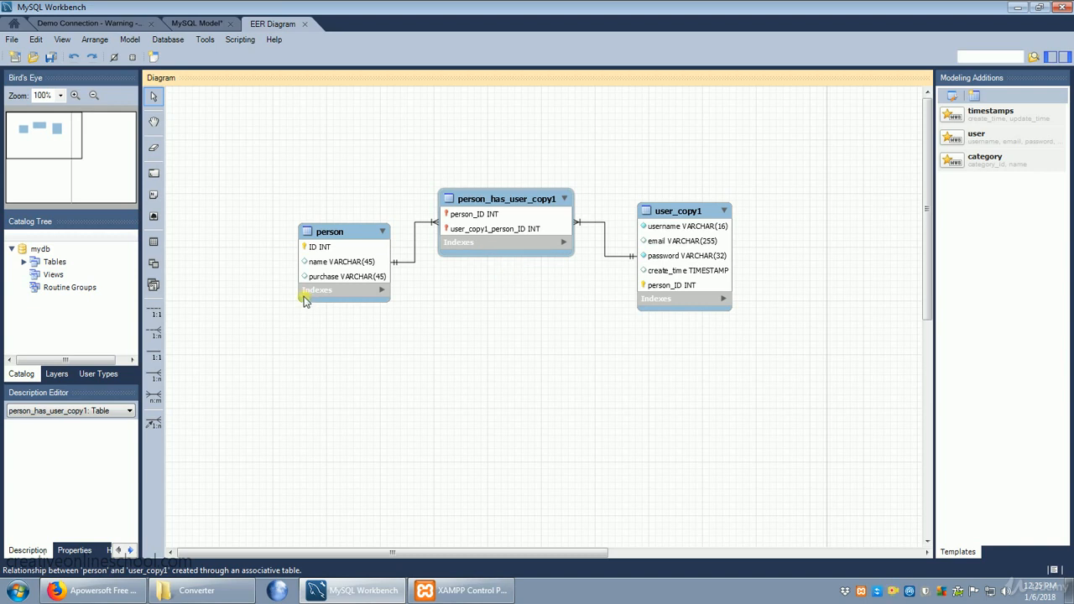
{"action": "left_click", "coordinate": [374, 292]}
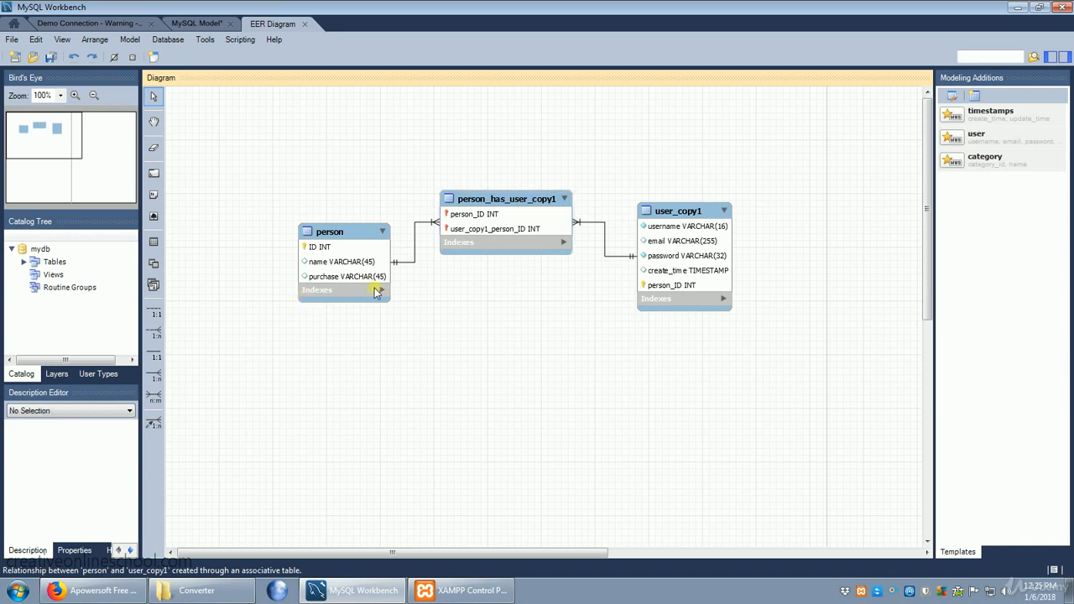
Save the model in the Documents library as model 1.mwb.
{"action": "left_click", "coordinate": [12, 39]}
{"action": "left_click", "coordinate": [60, 132]}
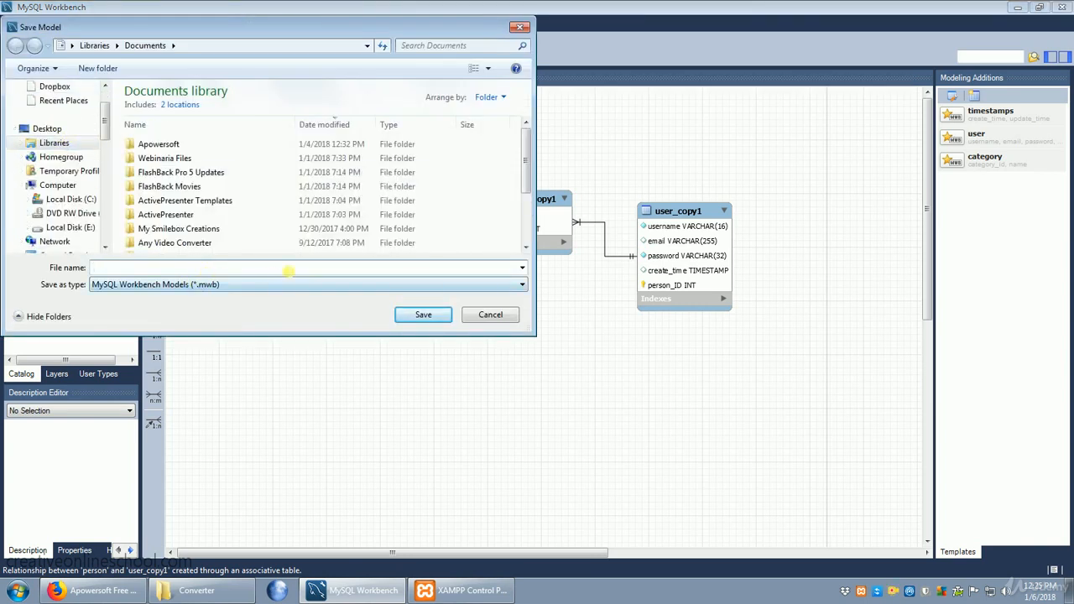
{"action": "type", "text": "model 1"}
{"action": "left_click", "coordinate": [423, 315]}
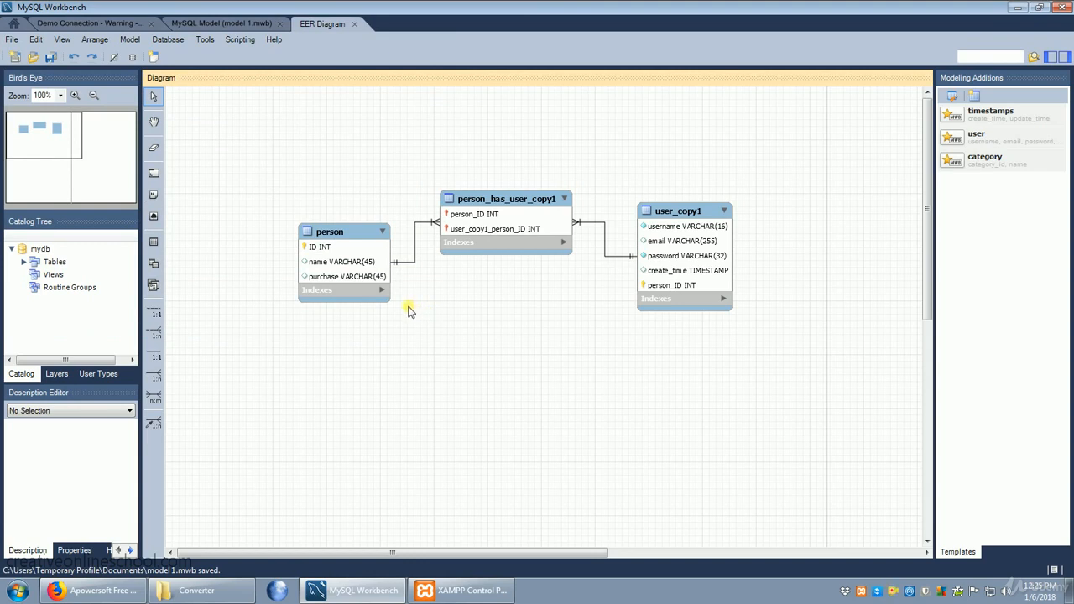
Forward engineer the model to the database over Demo Connection with the default options, execute the SQL script and close the wizard.
{"action": "left_click", "coordinate": [167, 42]}
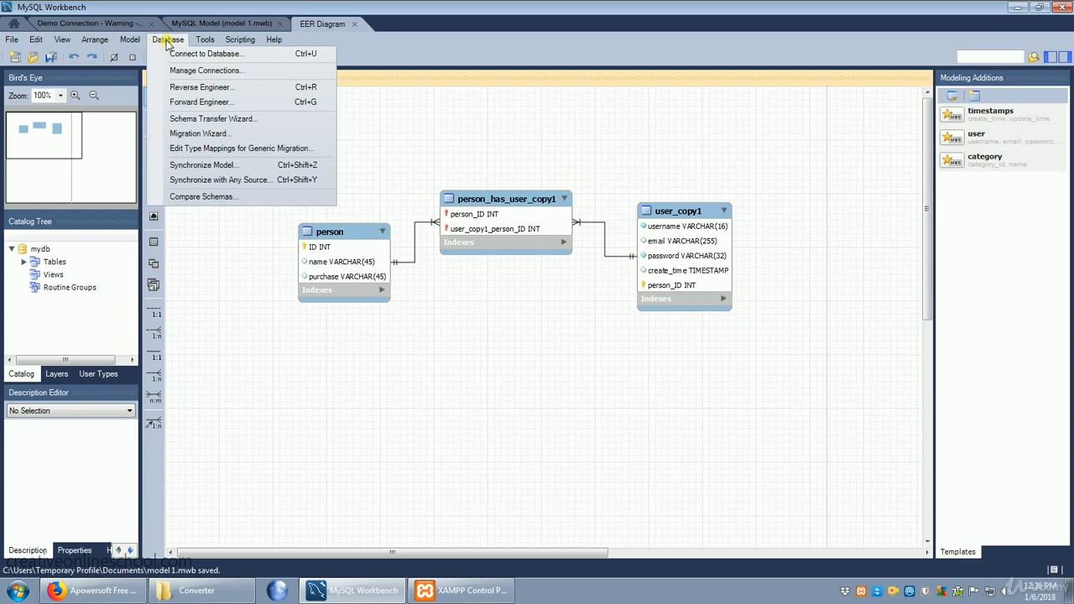
{"action": "left_click", "coordinate": [221, 104]}
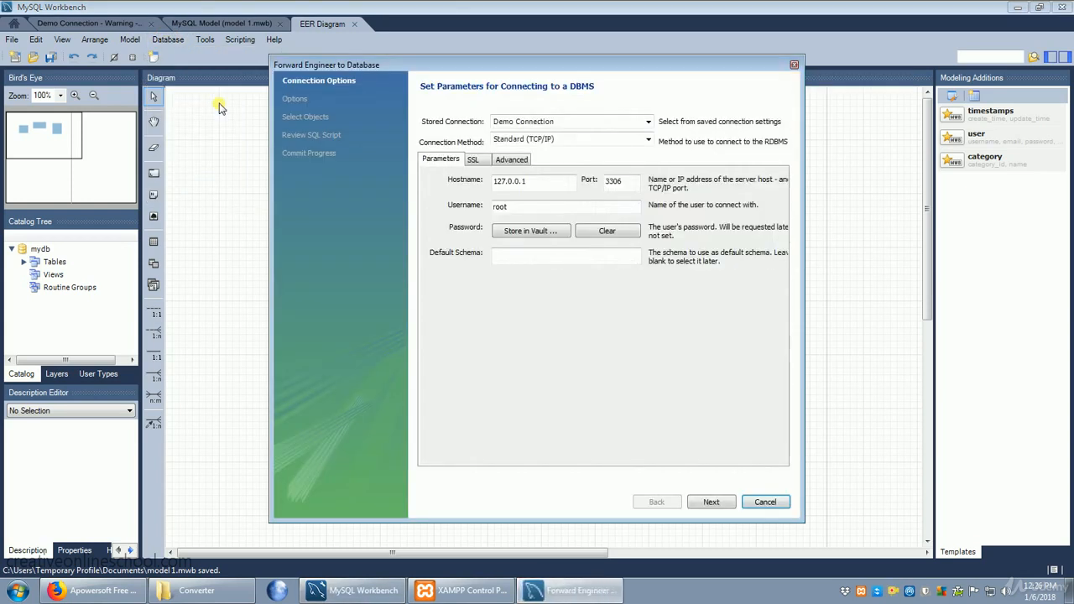
{"action": "left_click", "coordinate": [711, 501]}
{"action": "left_click", "coordinate": [711, 502]}
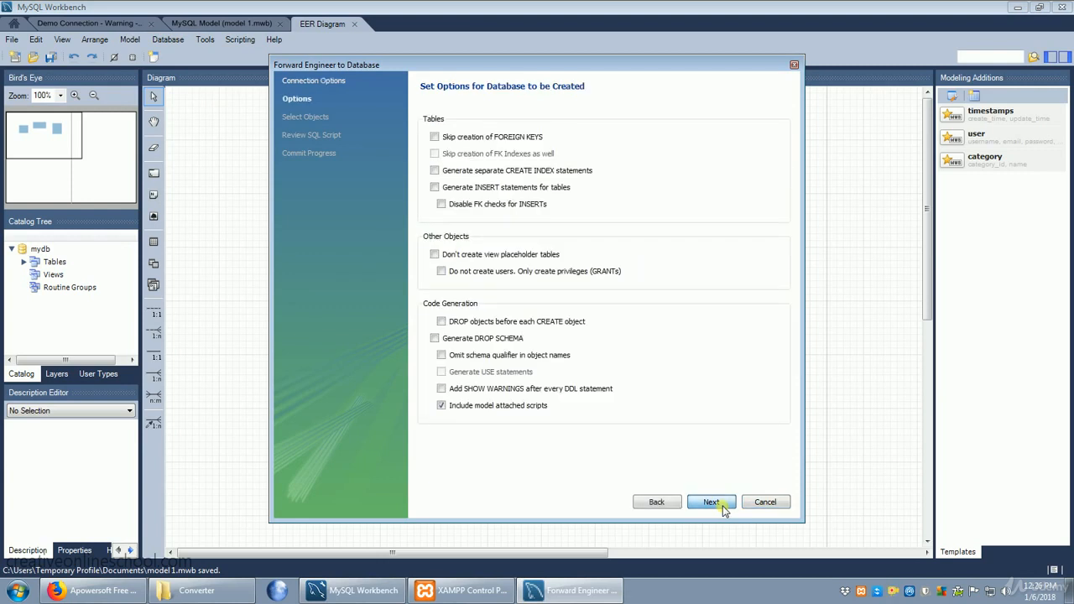
{"action": "left_click", "coordinate": [711, 501]}
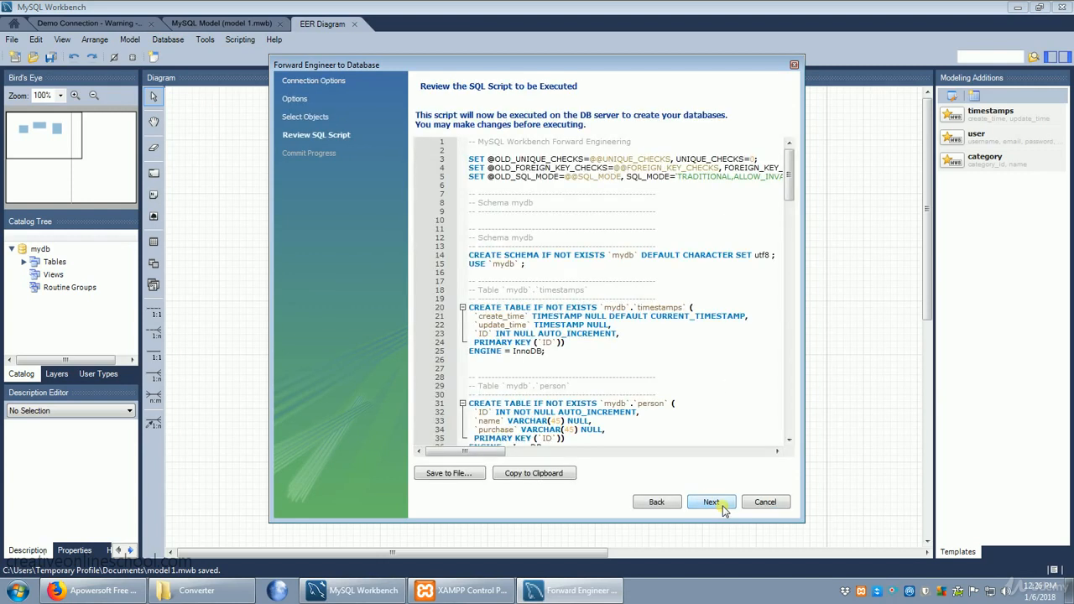
{"action": "left_click", "coordinate": [721, 504]}
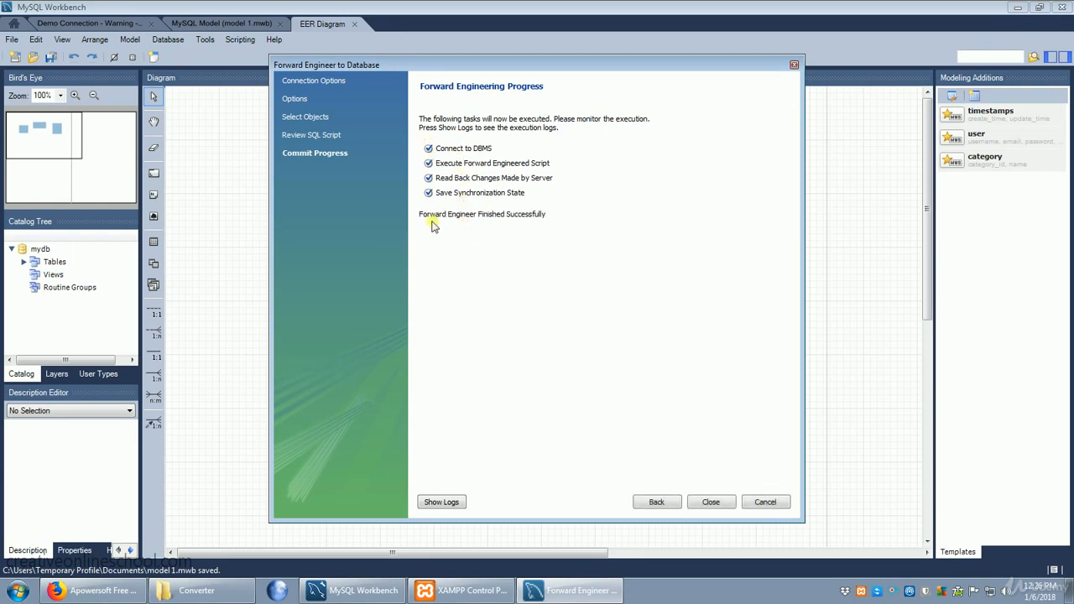
{"action": "left_click", "coordinate": [713, 506]}
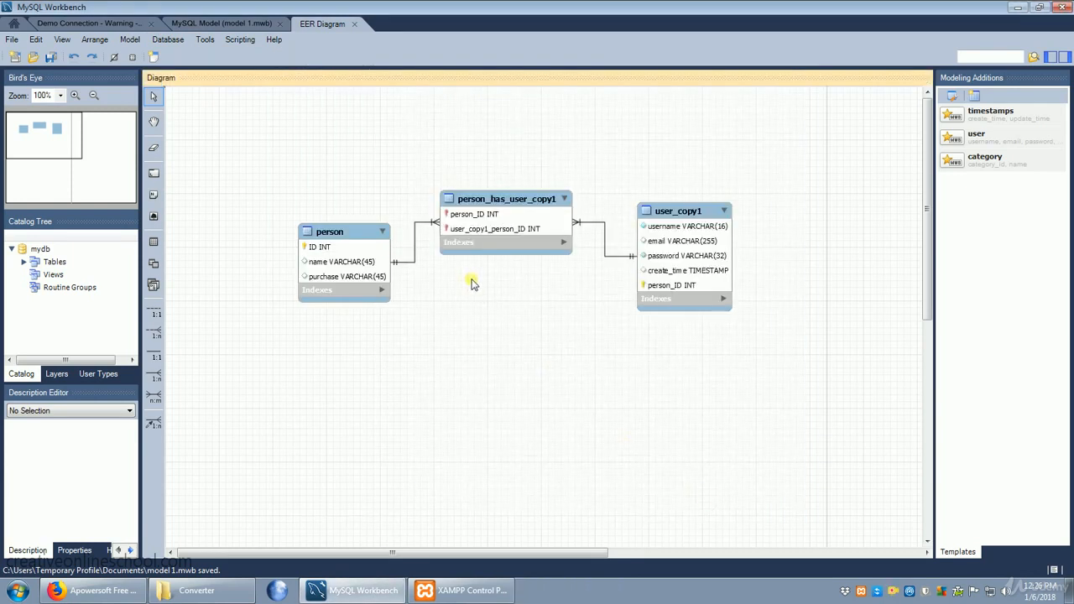
Return to the Demo Connection and examine the customers schema's tables and the columns of its person table.
{"action": "left_click", "coordinate": [211, 23]}
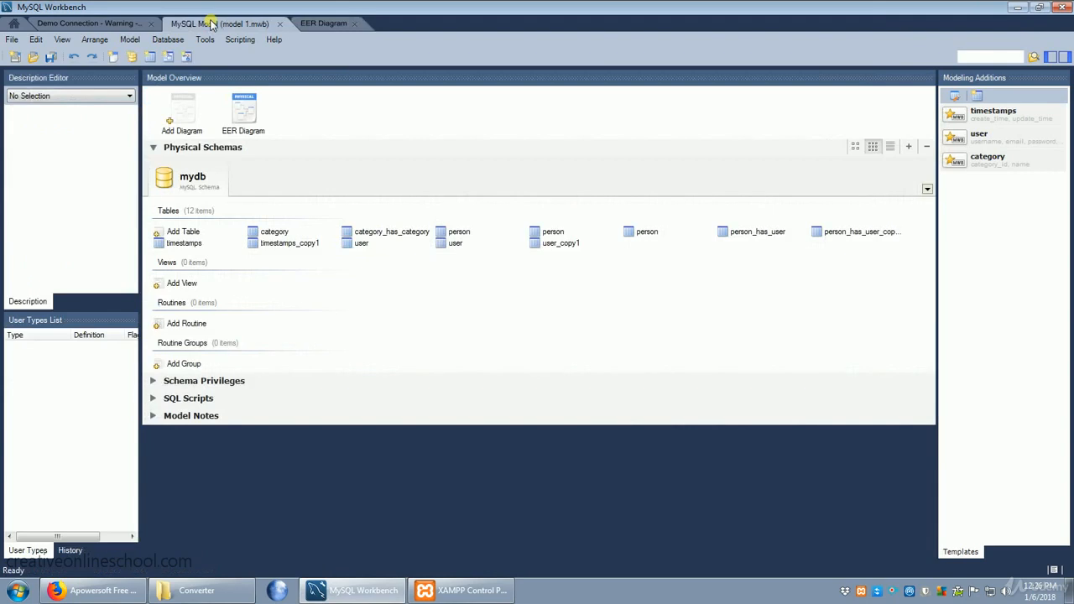
{"action": "left_click", "coordinate": [106, 23]}
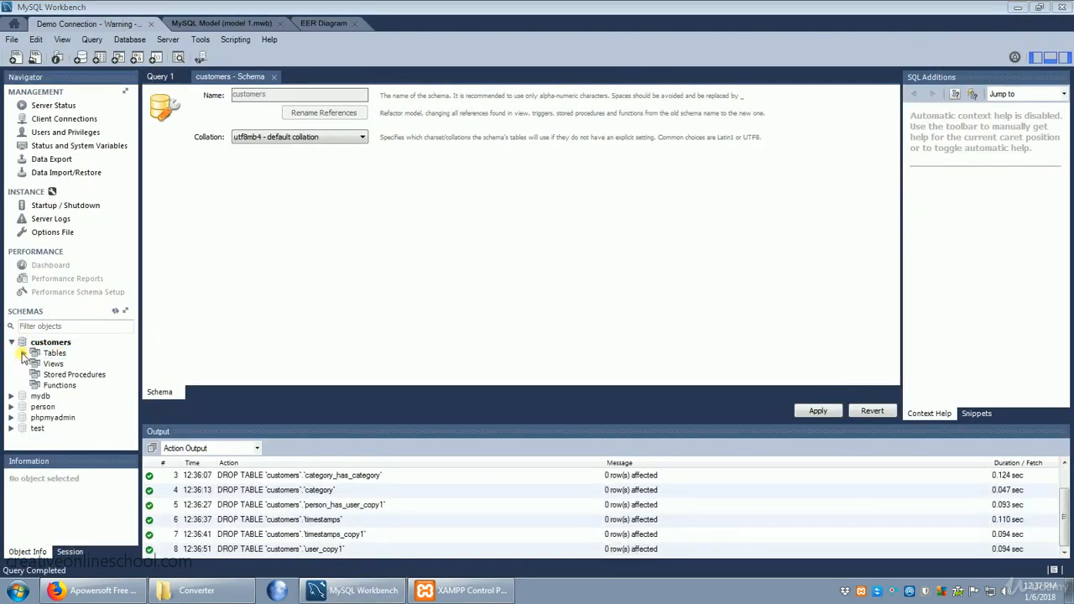
{"action": "left_click", "coordinate": [23, 353]}
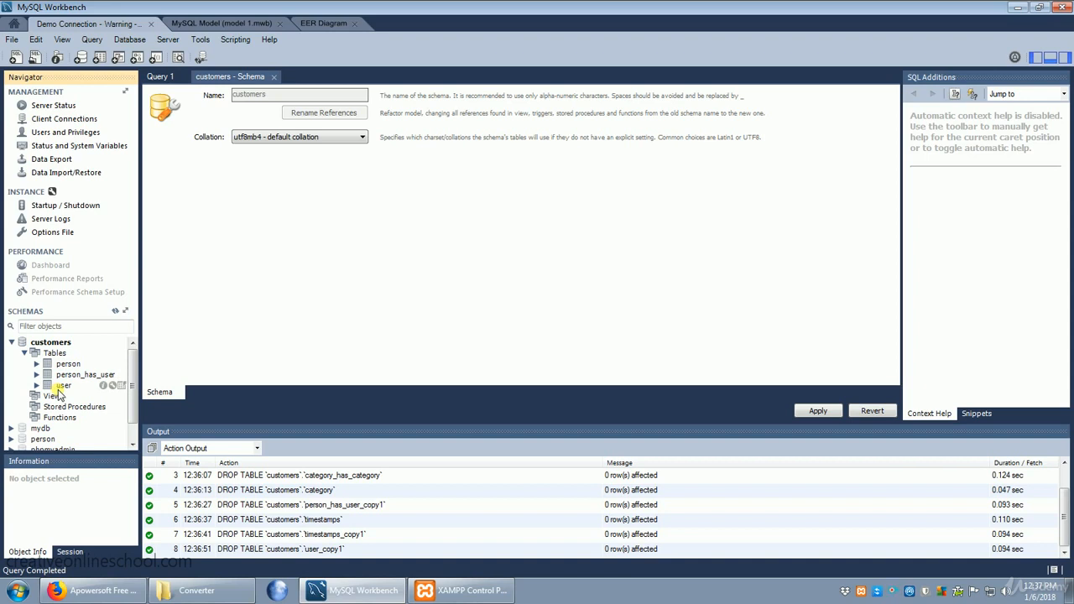
{"action": "left_click", "coordinate": [37, 364]}
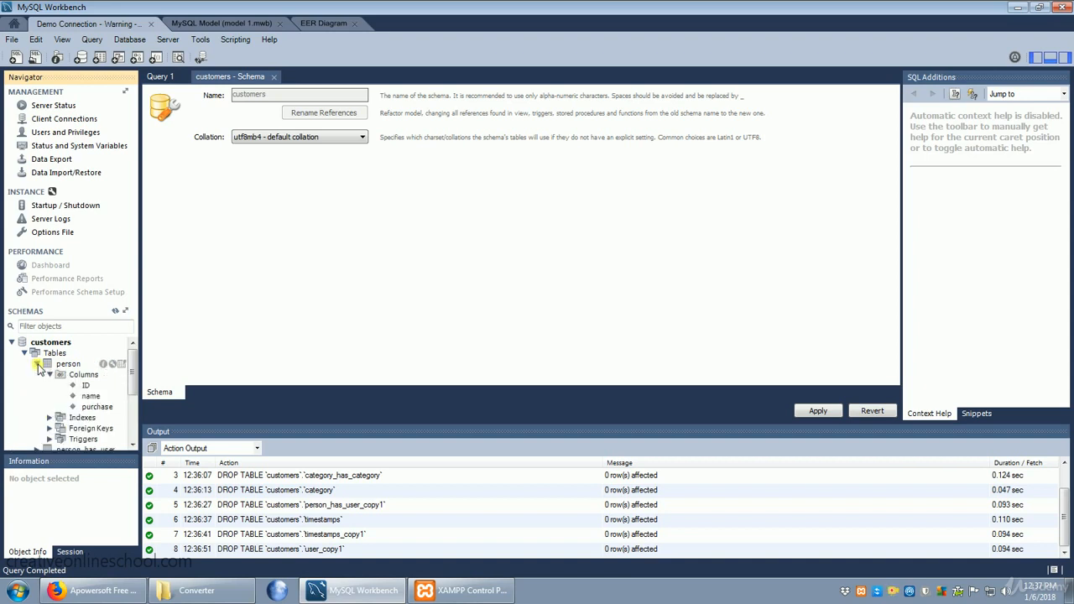